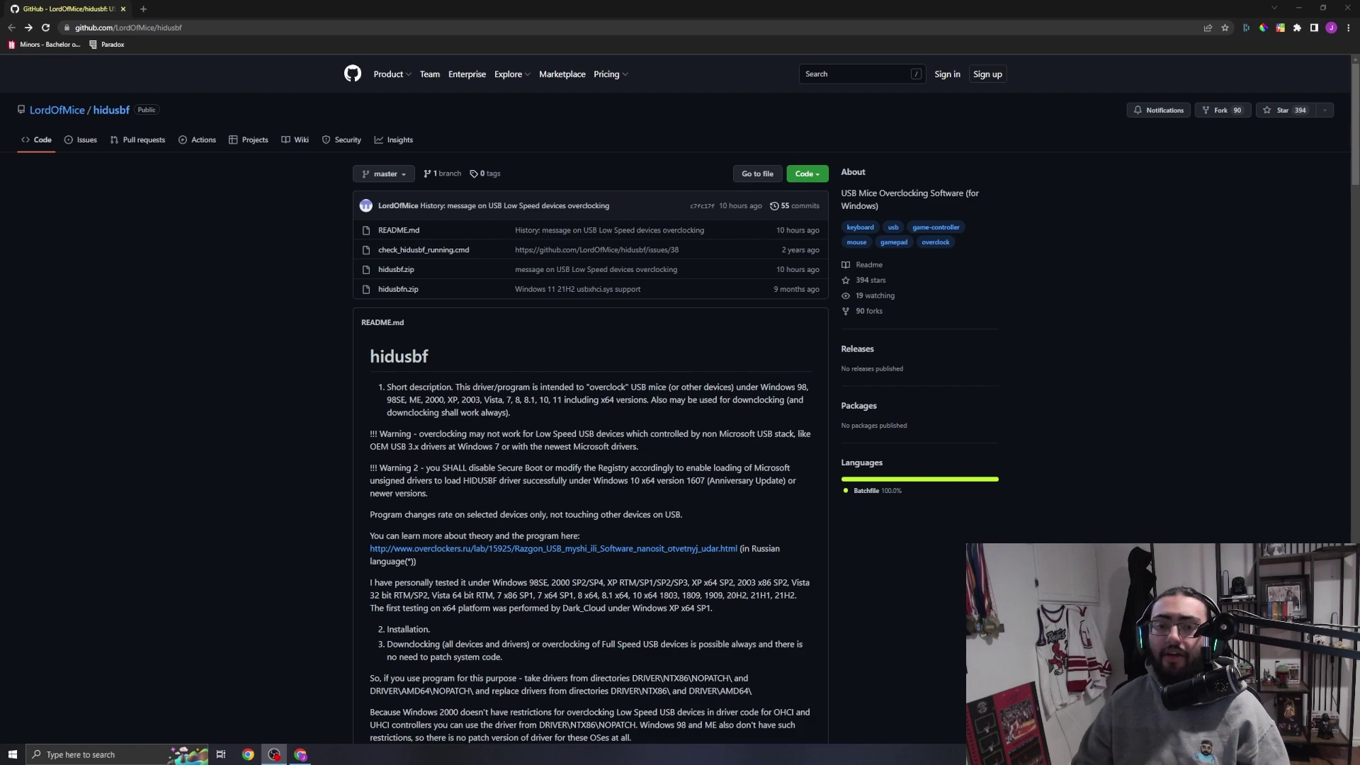
Step: Download hidusbf.zip from the hidusbf repository and open the archive in a smaller window over the desktop
click(408, 272)
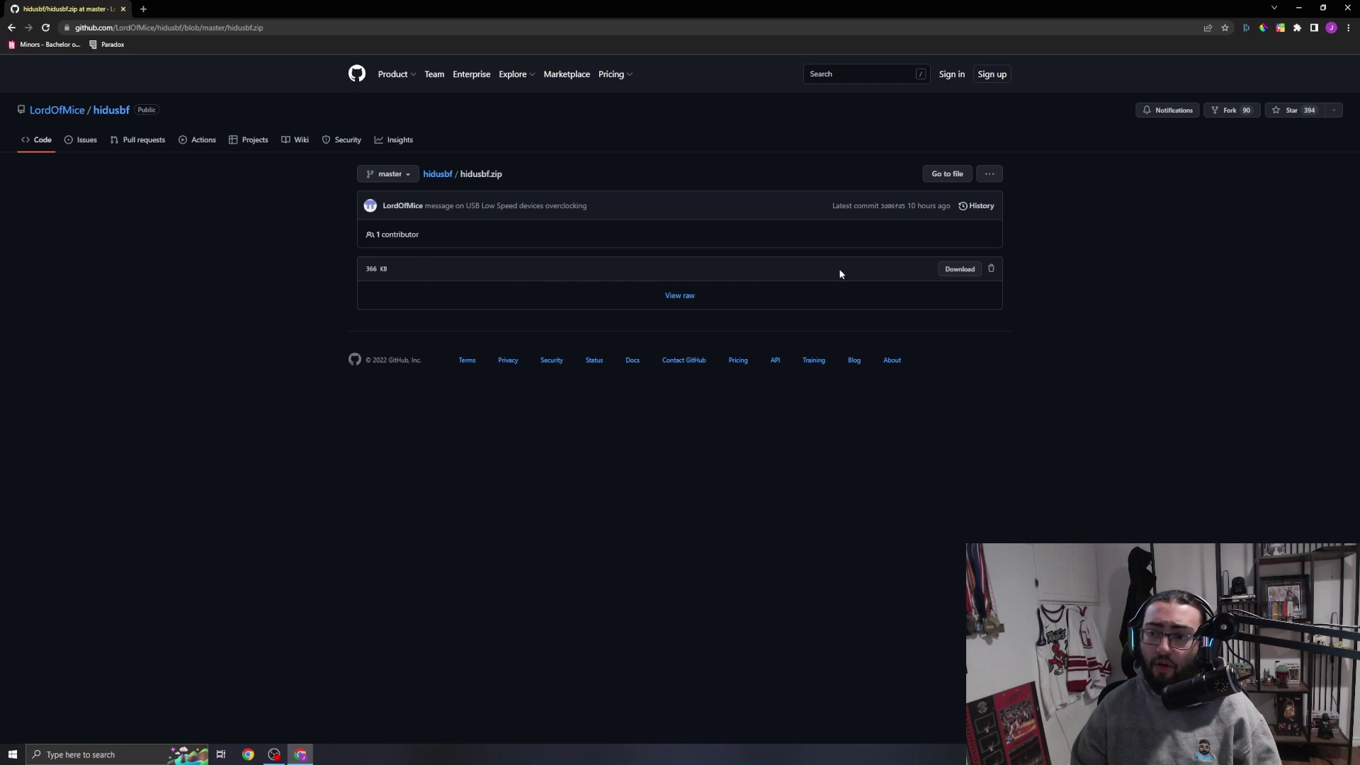
click(960, 270)
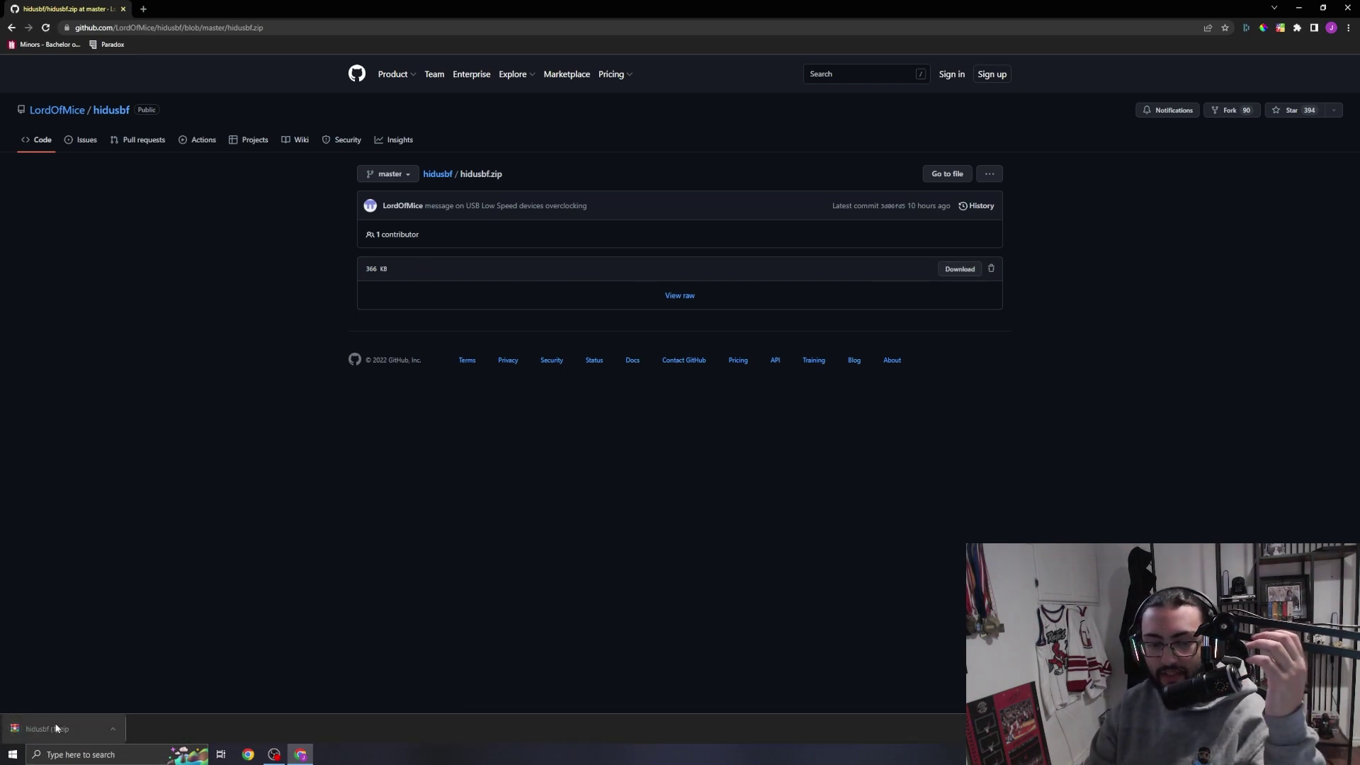
click(57, 728)
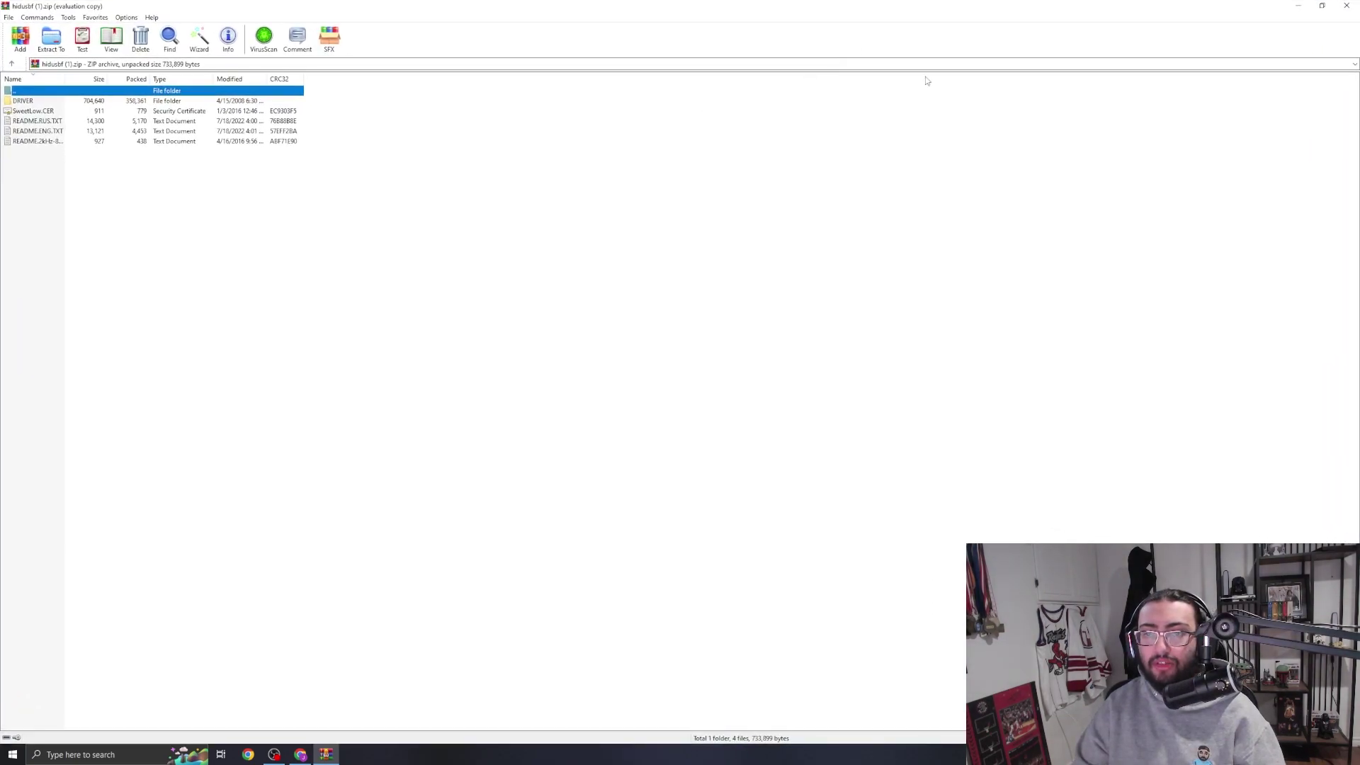
click(1321, 6)
click(1279, 8)
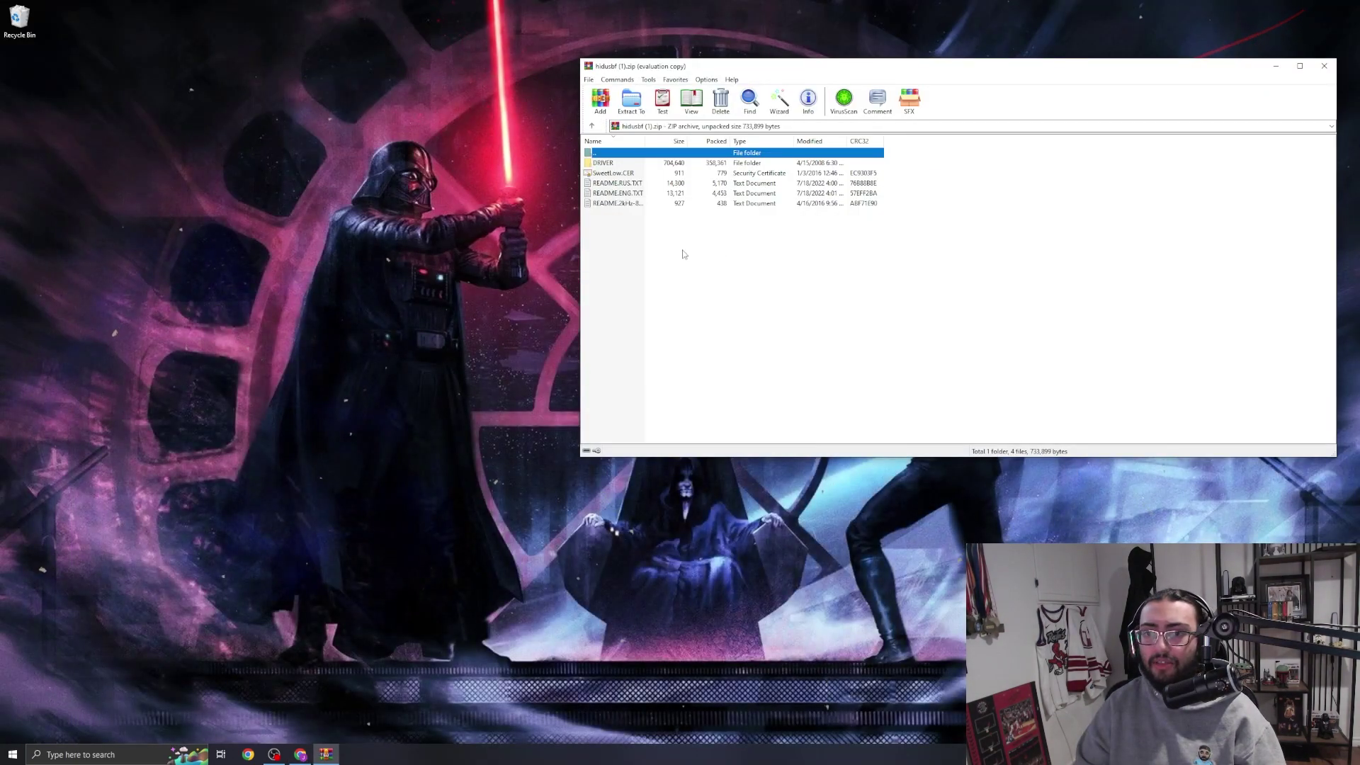
Step: Create a desktop folder named "Controller Overclock"
right_click(421, 272)
mouse_move(489, 371)
click(567, 373)
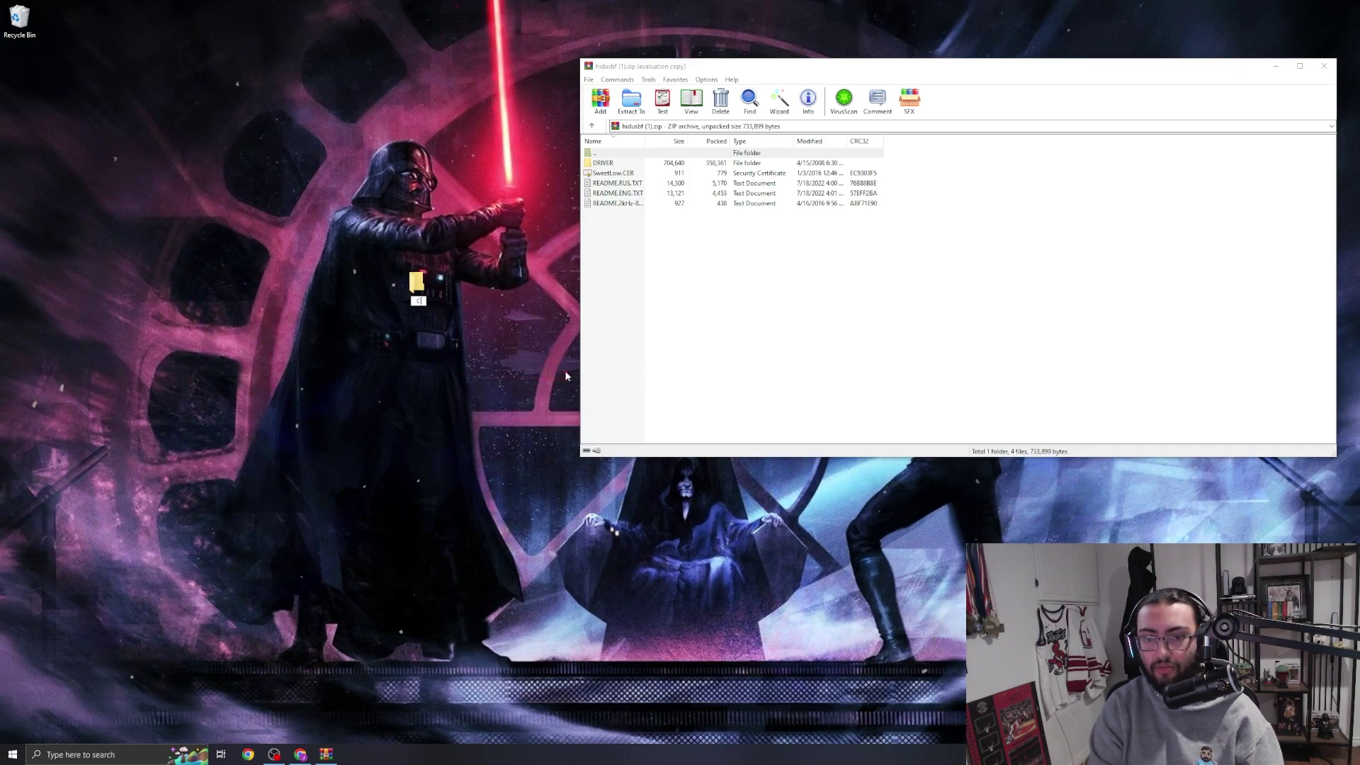
text(Cibtroller Over)
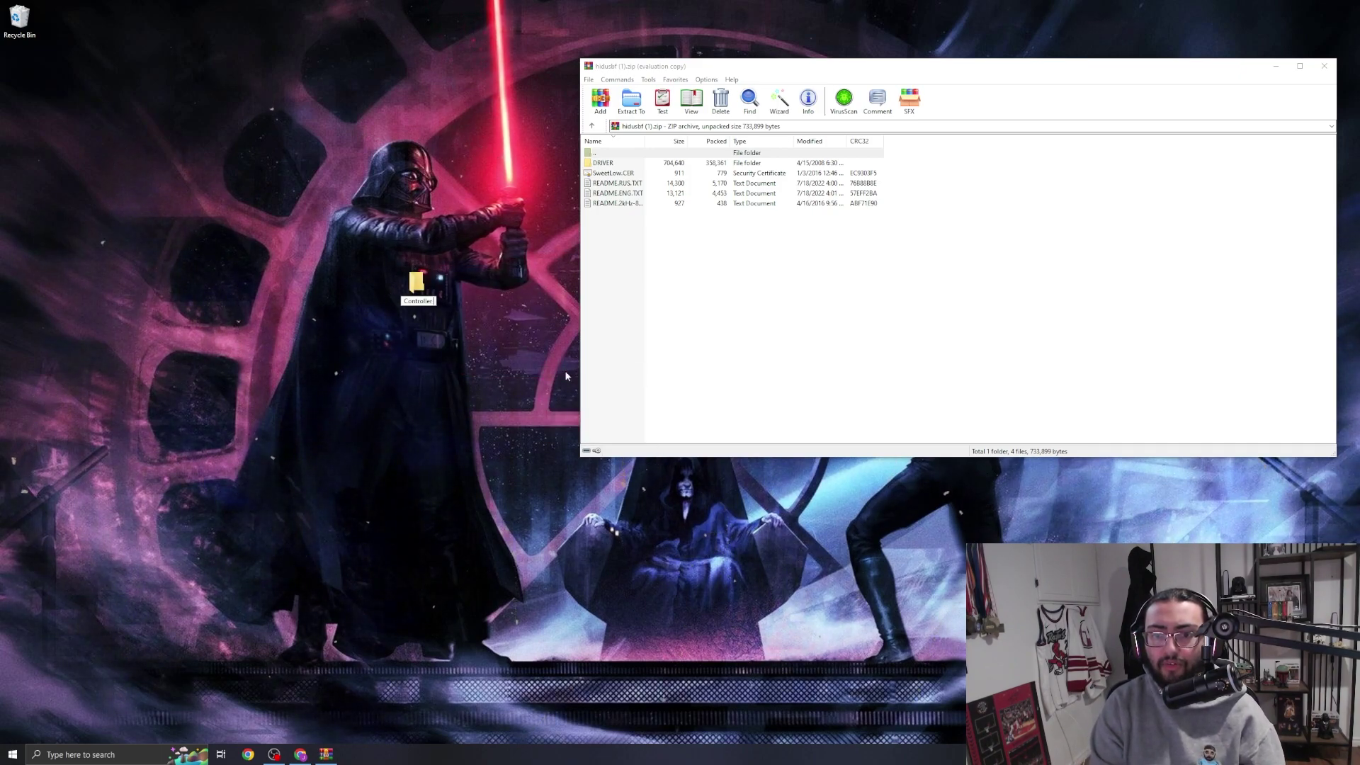
text(clock)
key(Return)
Step: Extract all the archive's contents into the Controller Overclock folder, check the extracted files and close both windows
drag(691, 257, 435, 310)
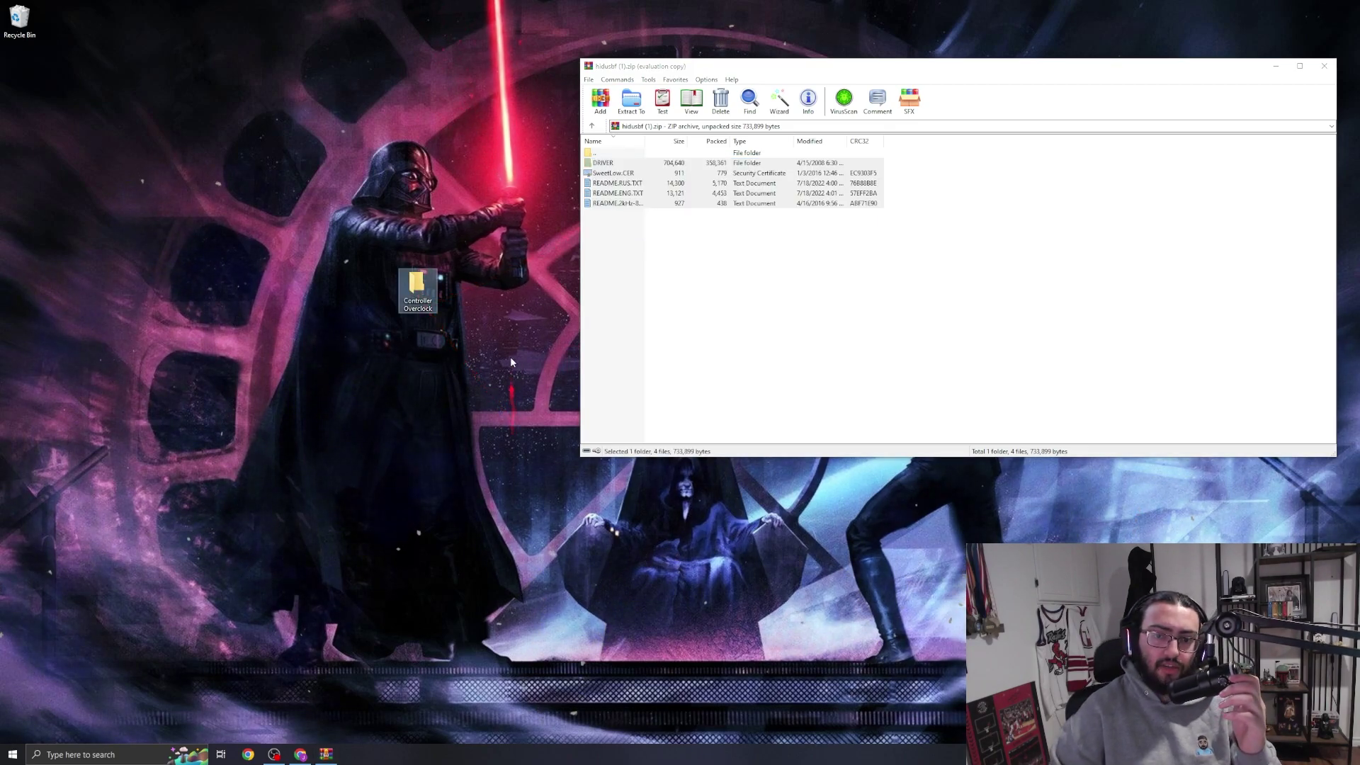
click(694, 329)
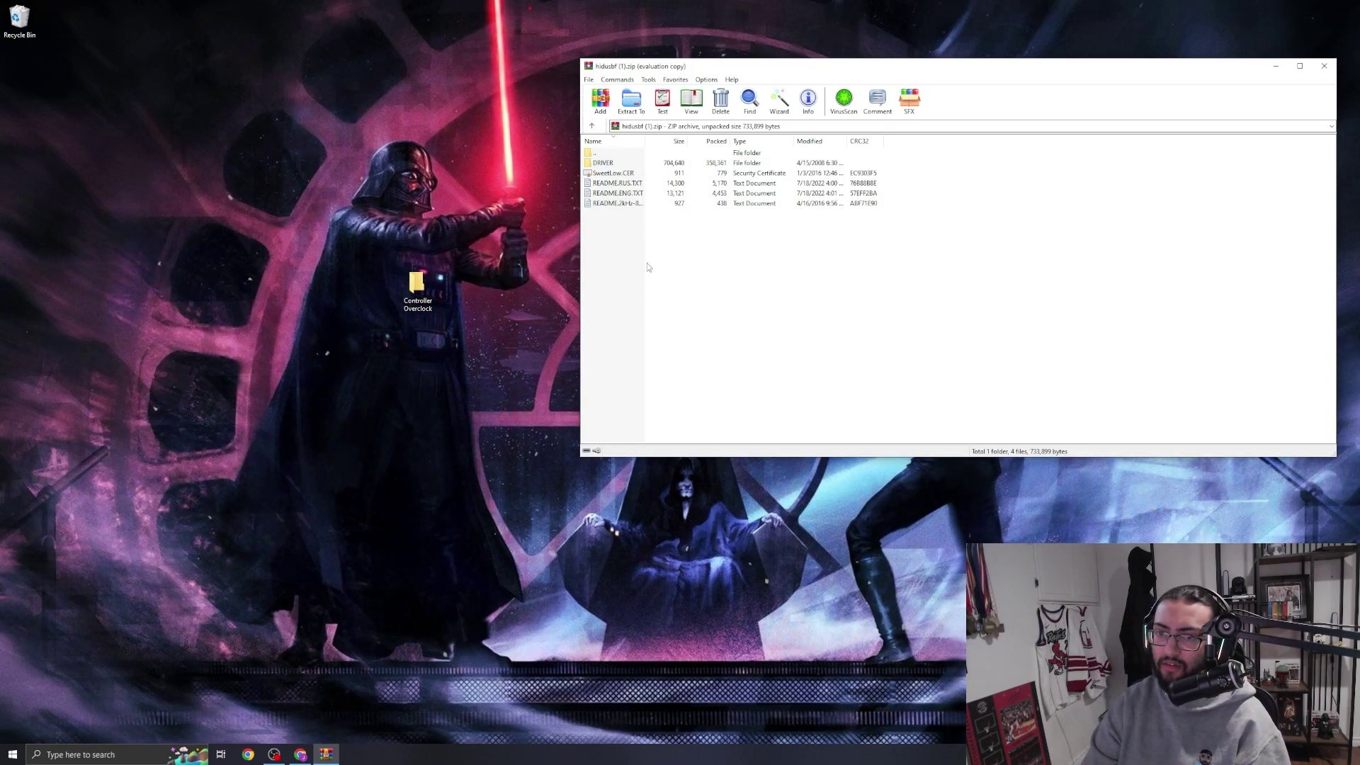
double_click(425, 291)
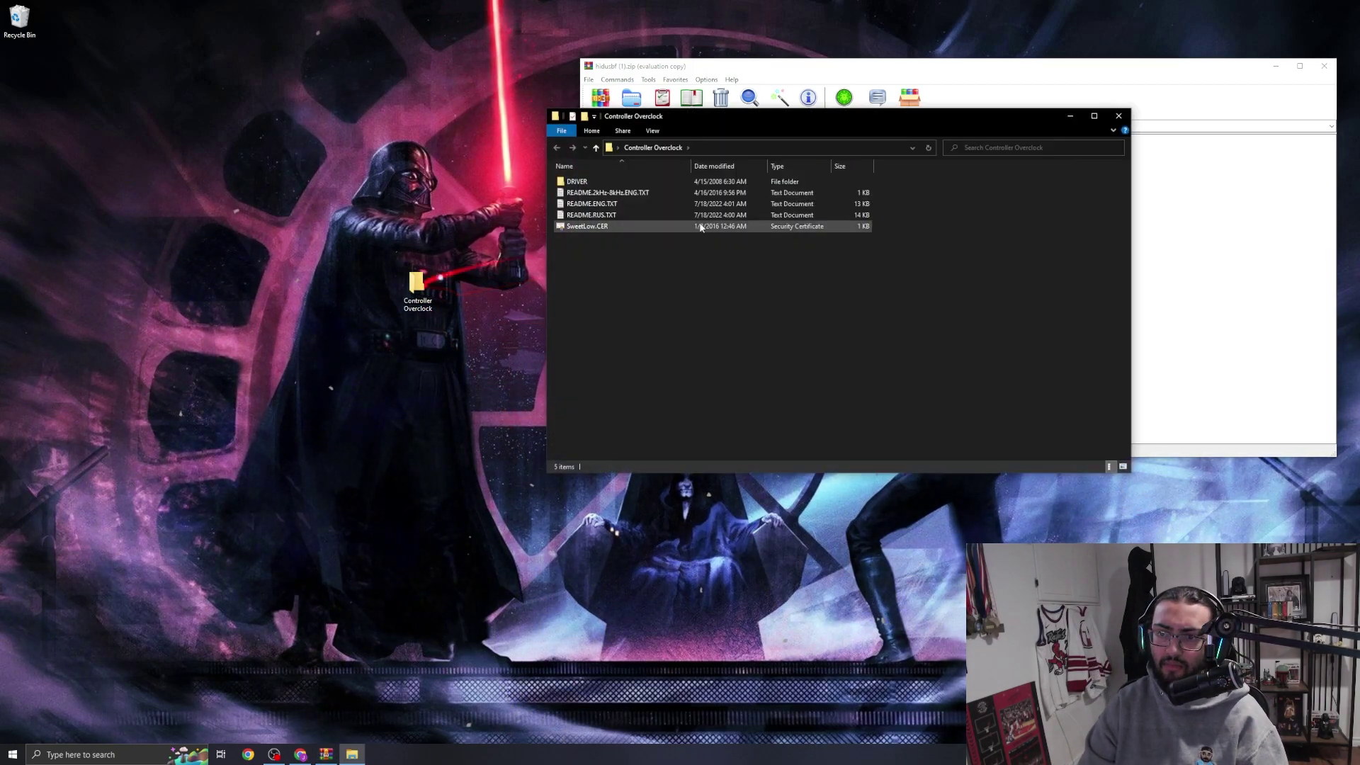
click(1110, 117)
click(1323, 66)
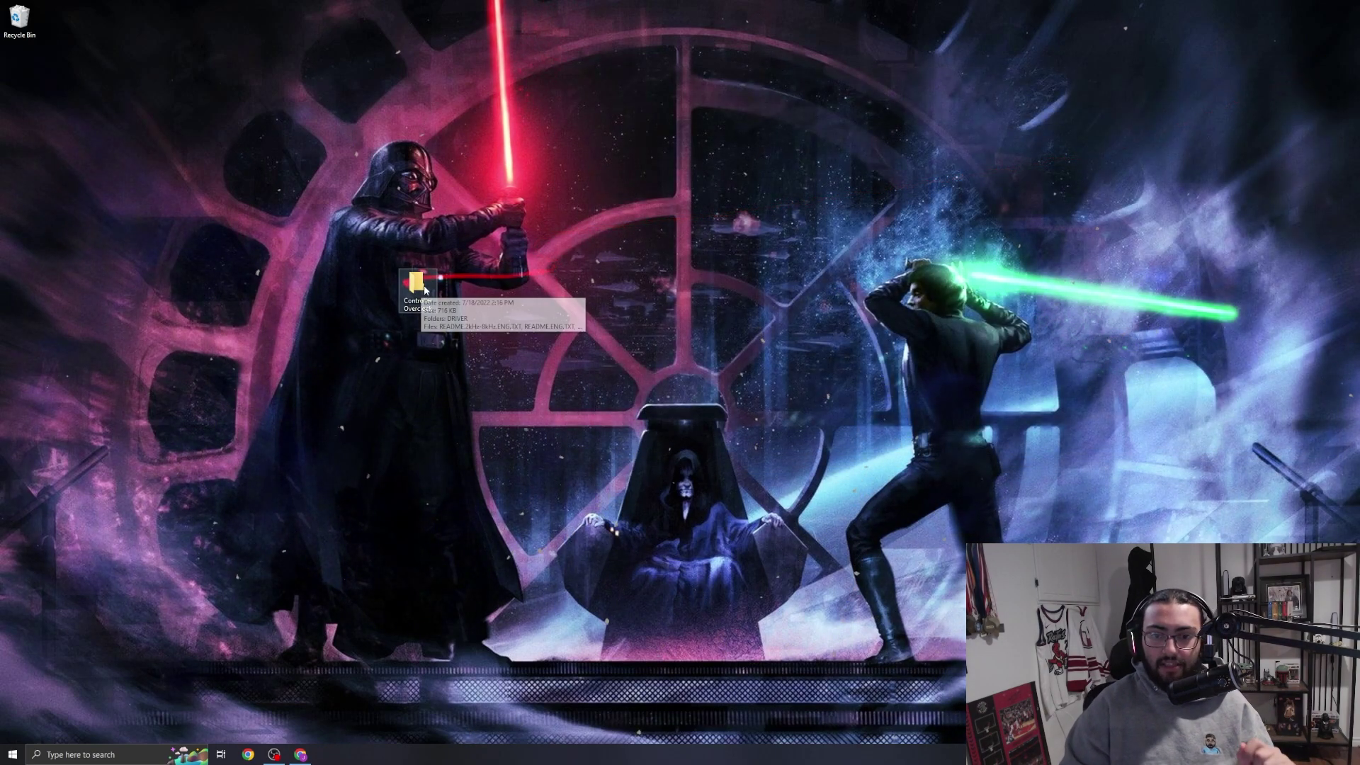
Step: Run Setup.exe from the DRIVER subfolder of Controller Overclock and list All devices
double_click(426, 289)
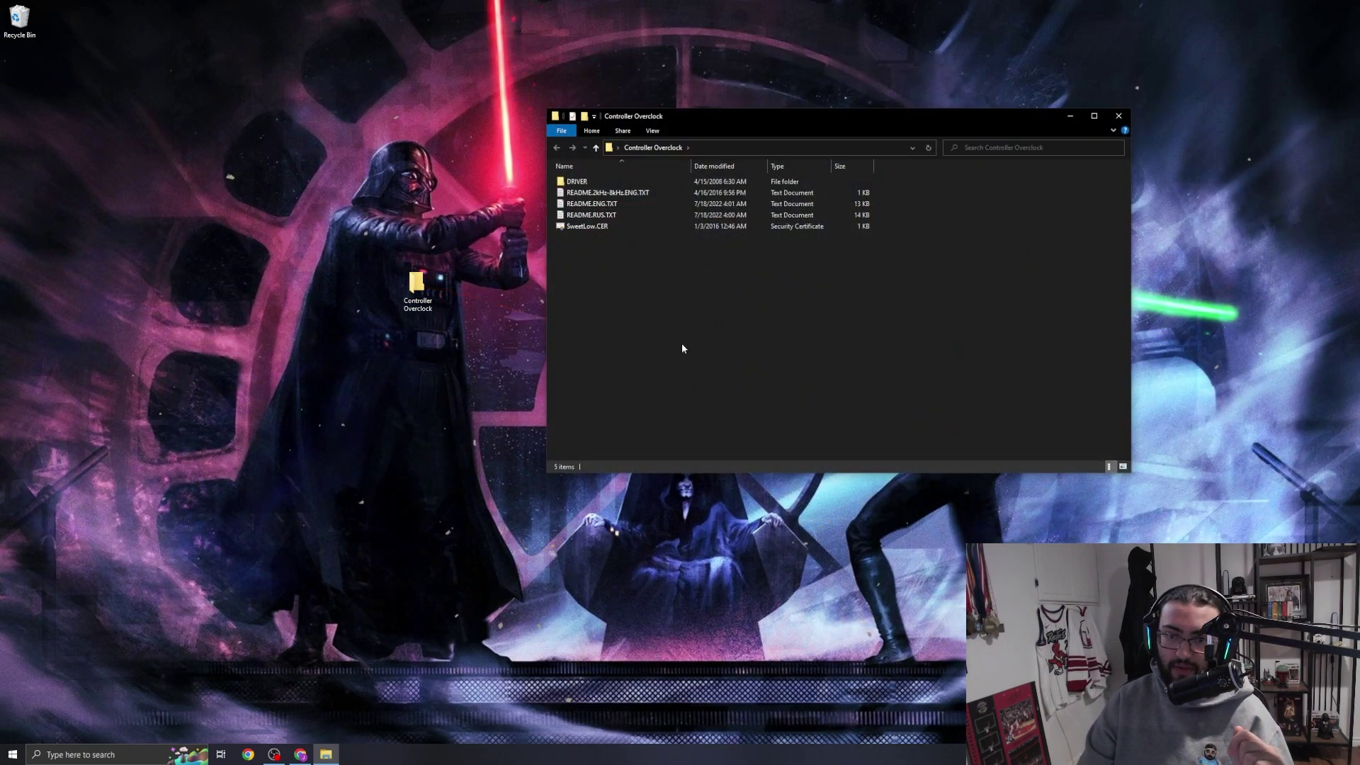
double_click(598, 183)
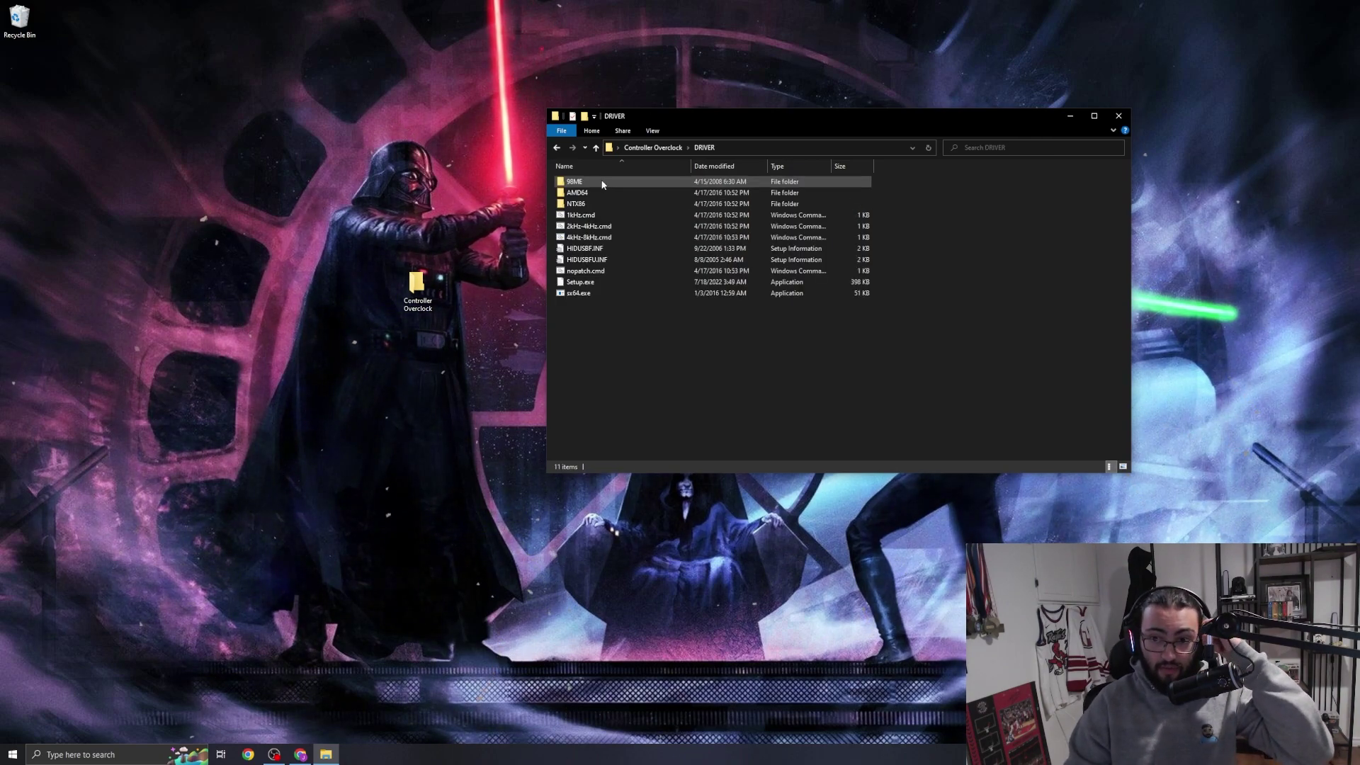
double_click(581, 282)
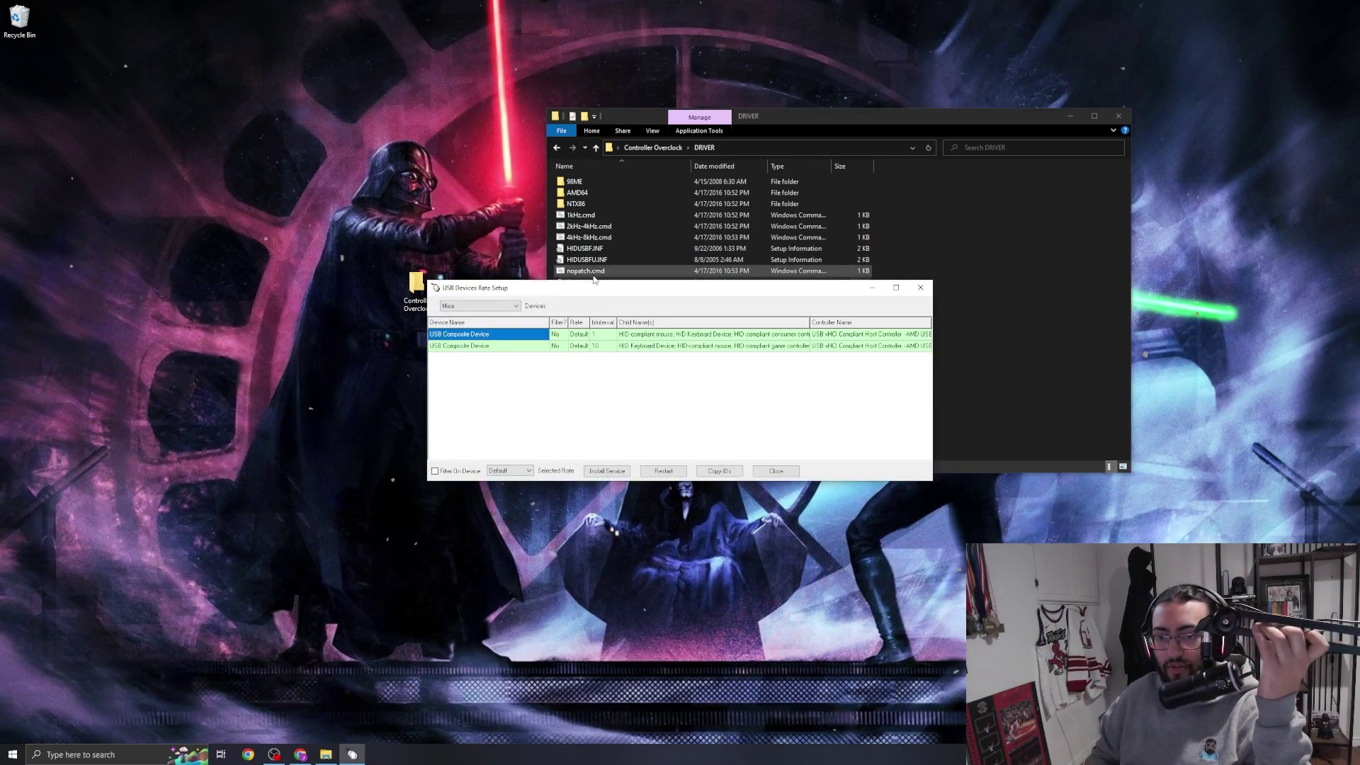
click(515, 306)
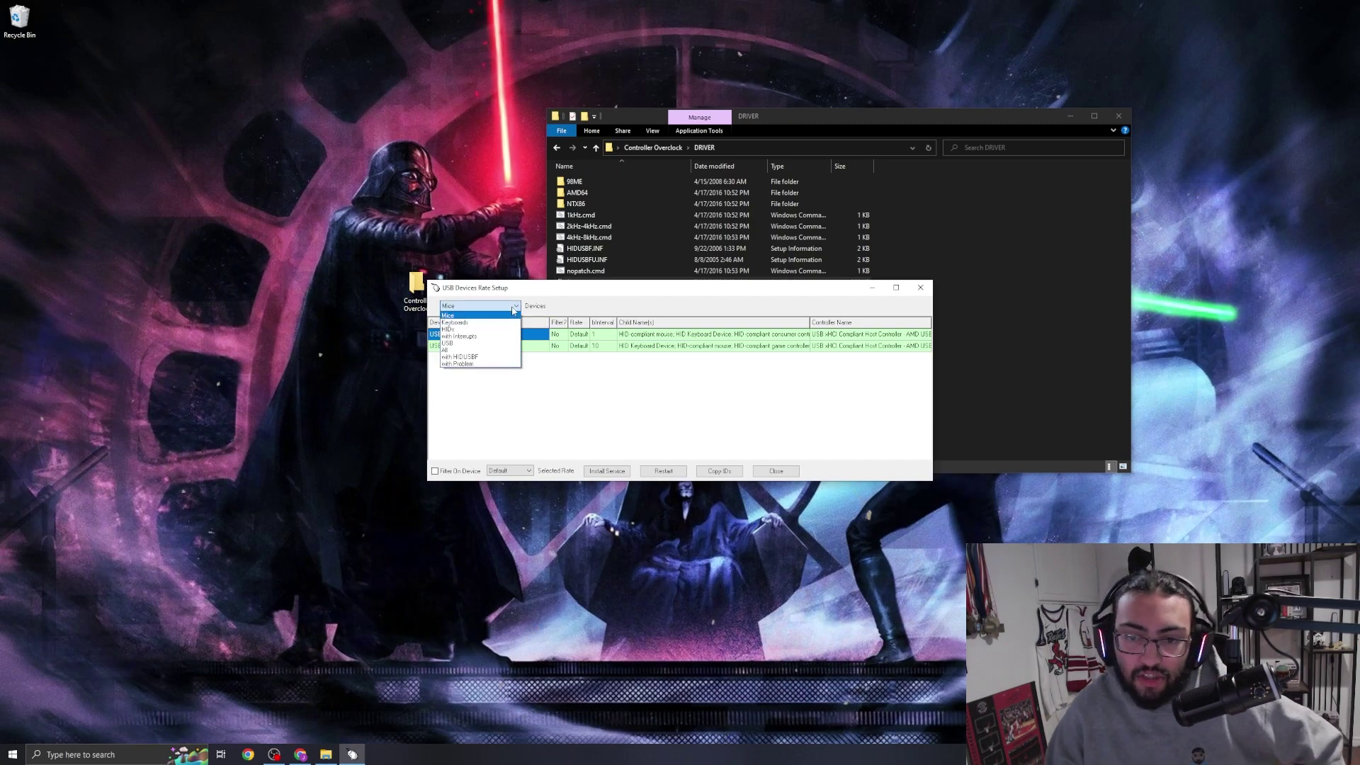
click(453, 350)
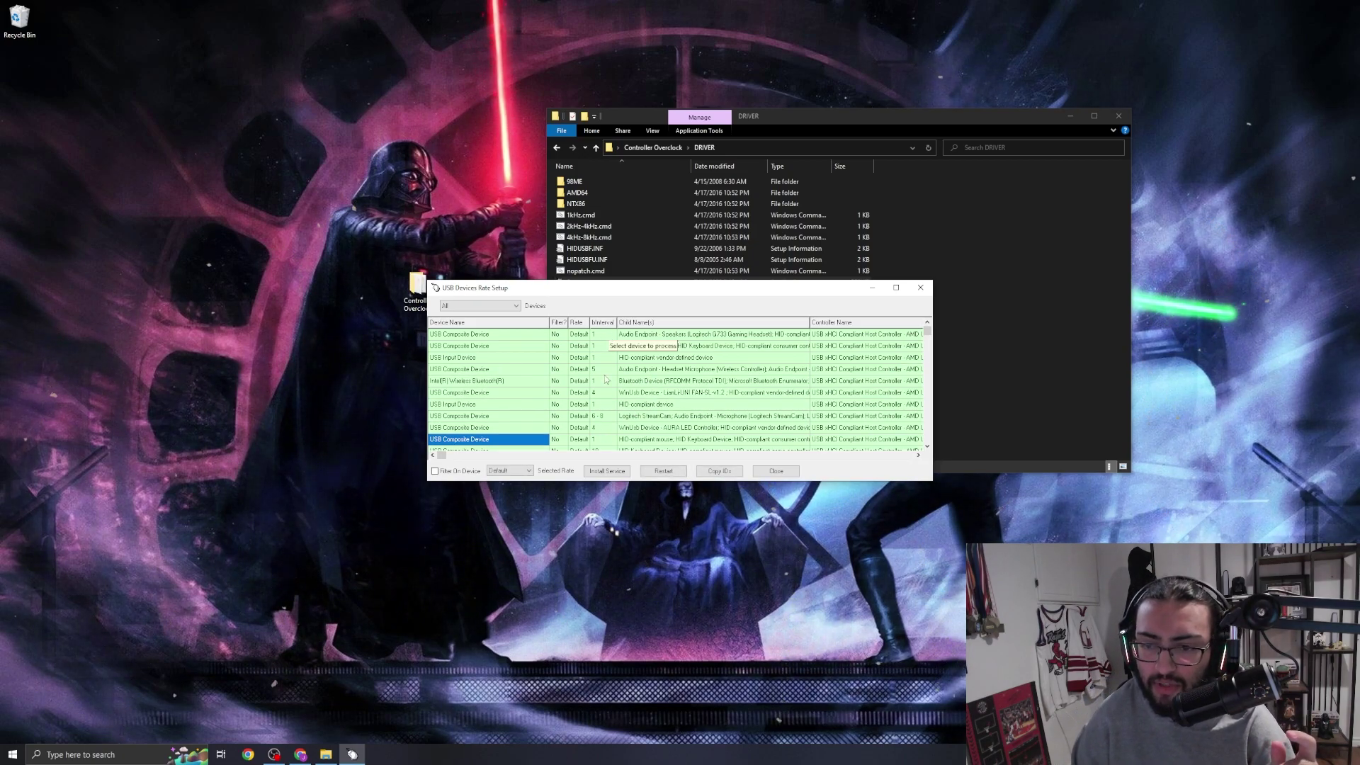
Step: Overclock the Wireless Controller device with a rate of 1000 and the filter enabled on it, and install the service
click(751, 371)
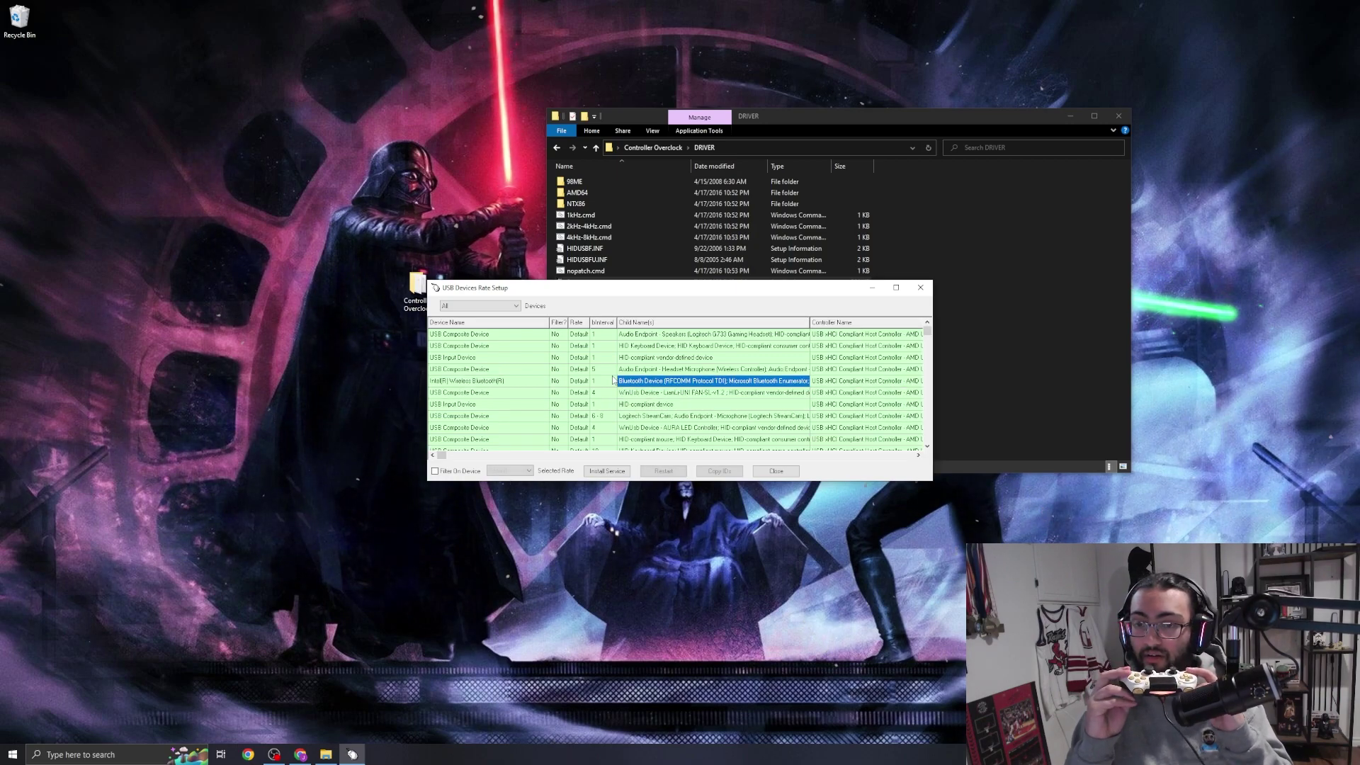
click(699, 367)
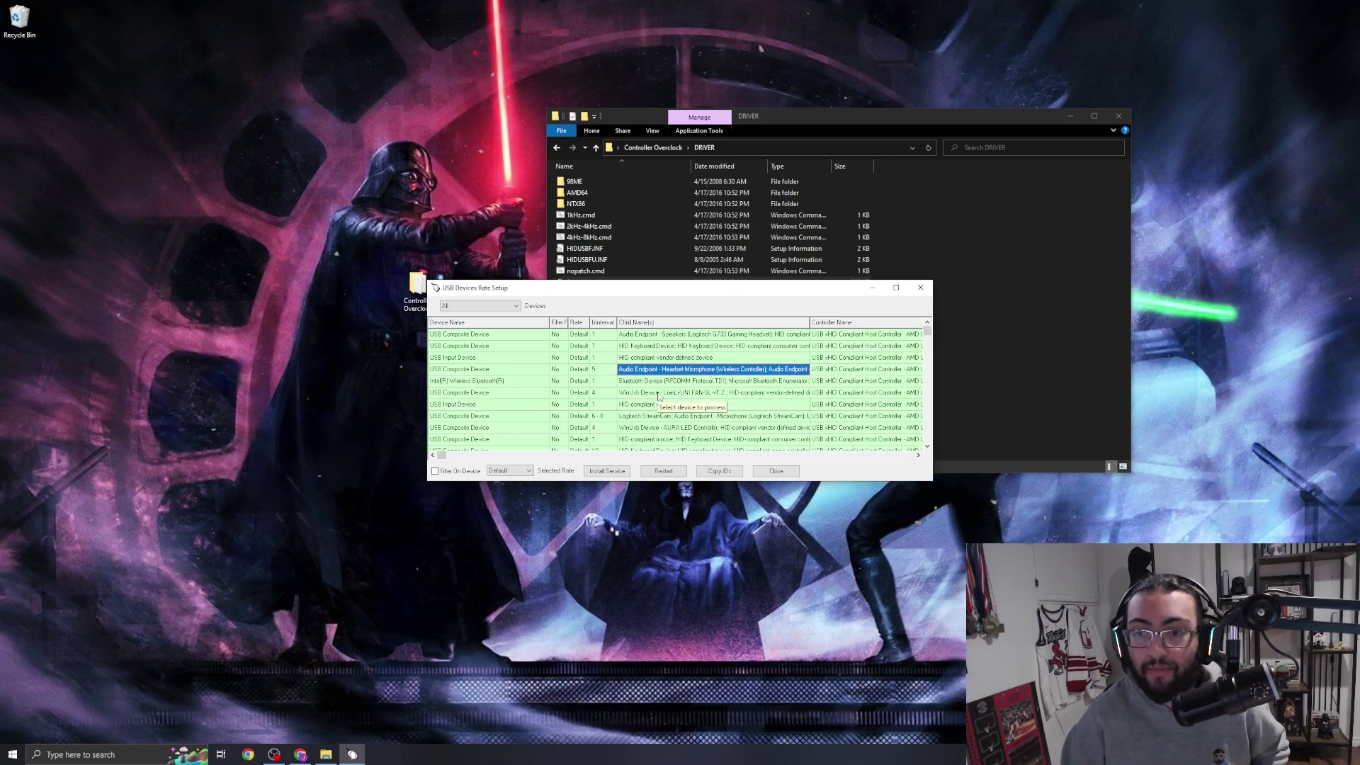
click(598, 372)
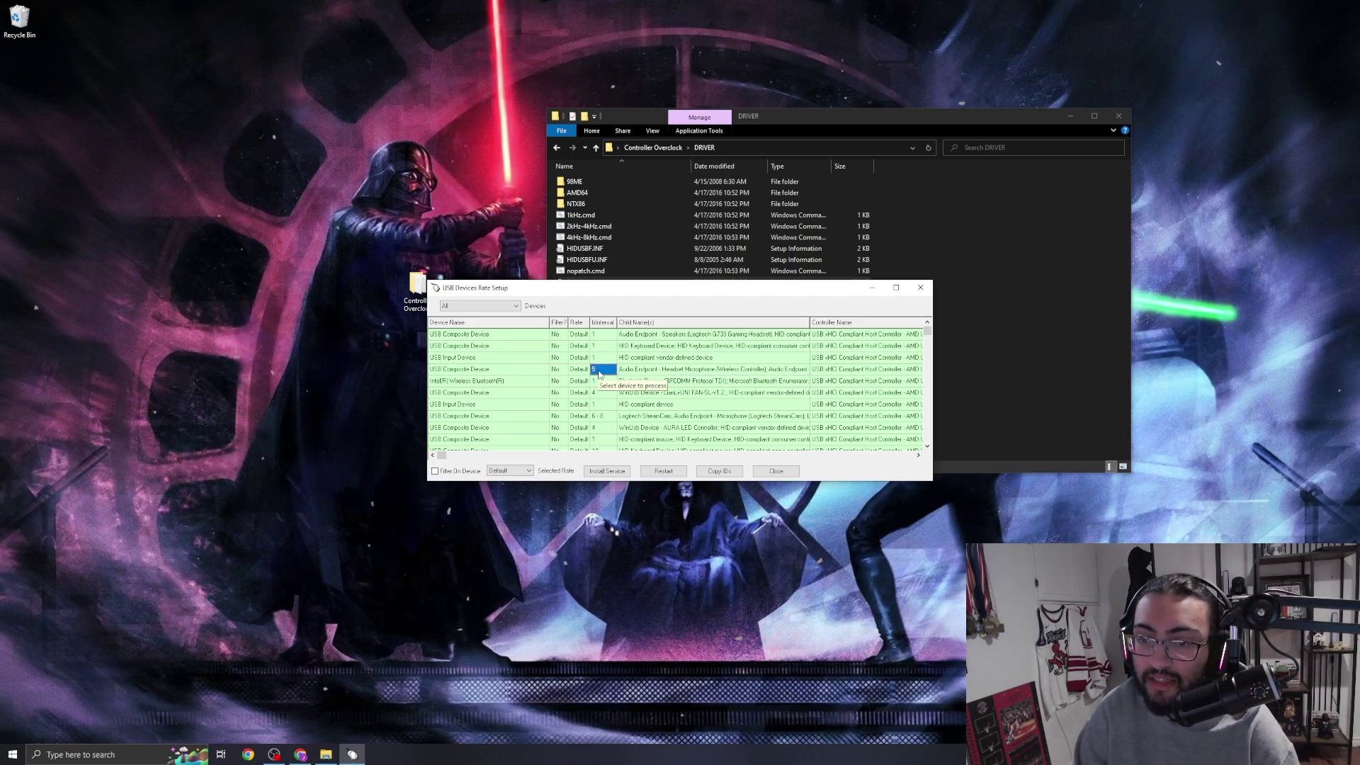
click(670, 374)
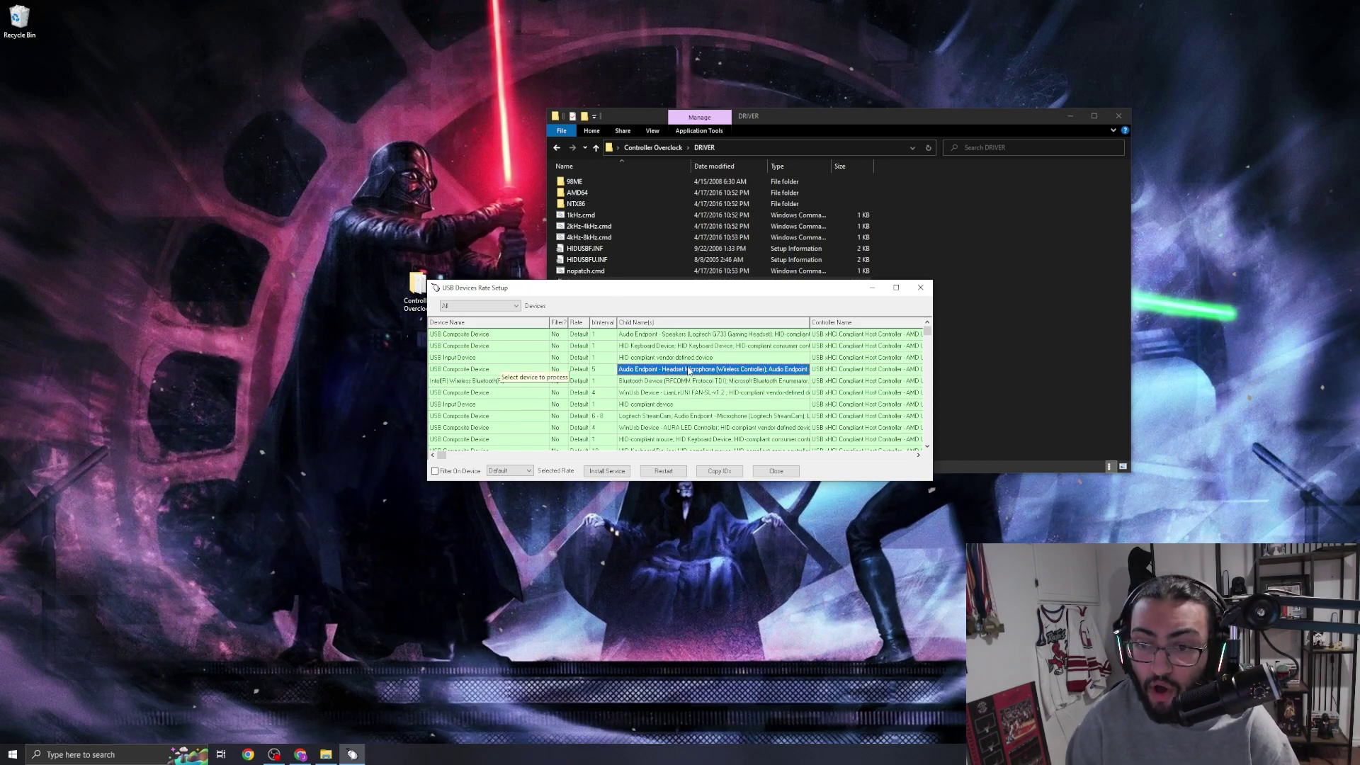
click(608, 472)
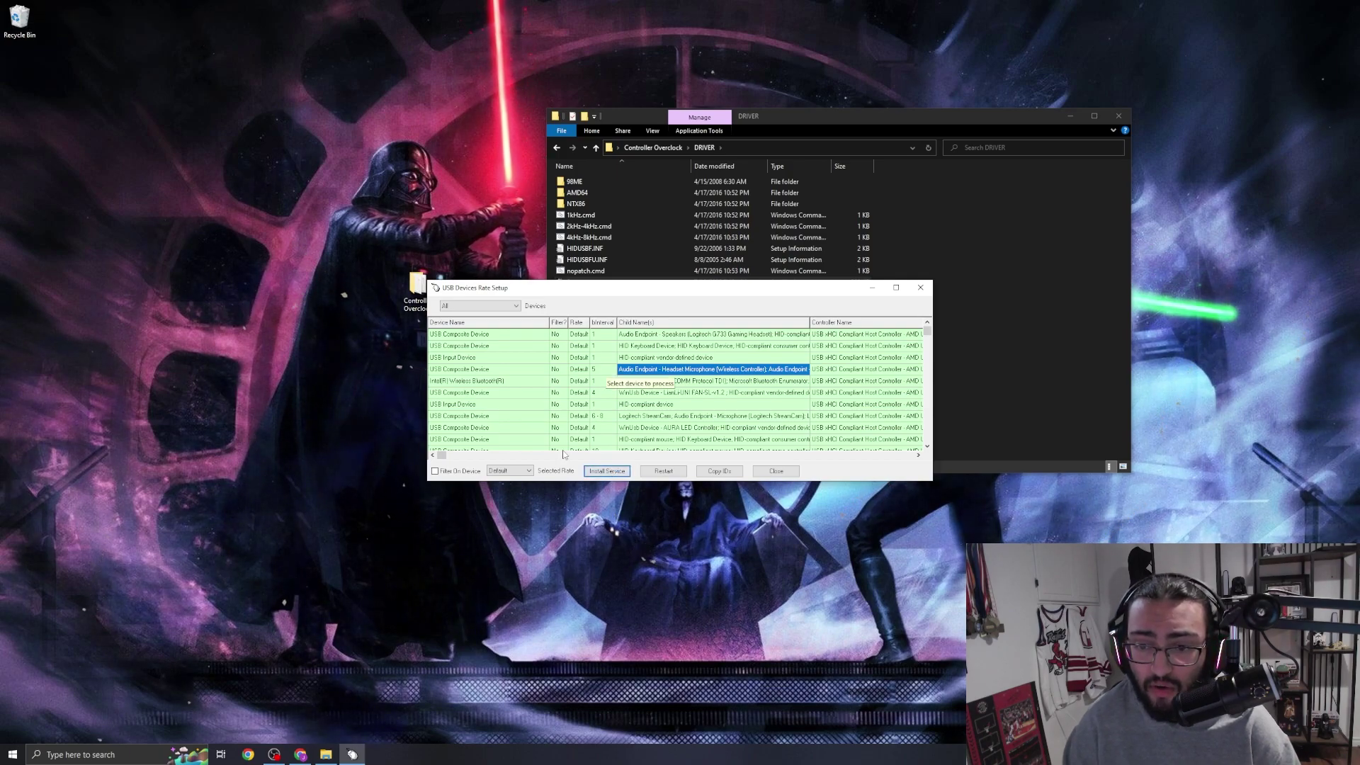
click(524, 472)
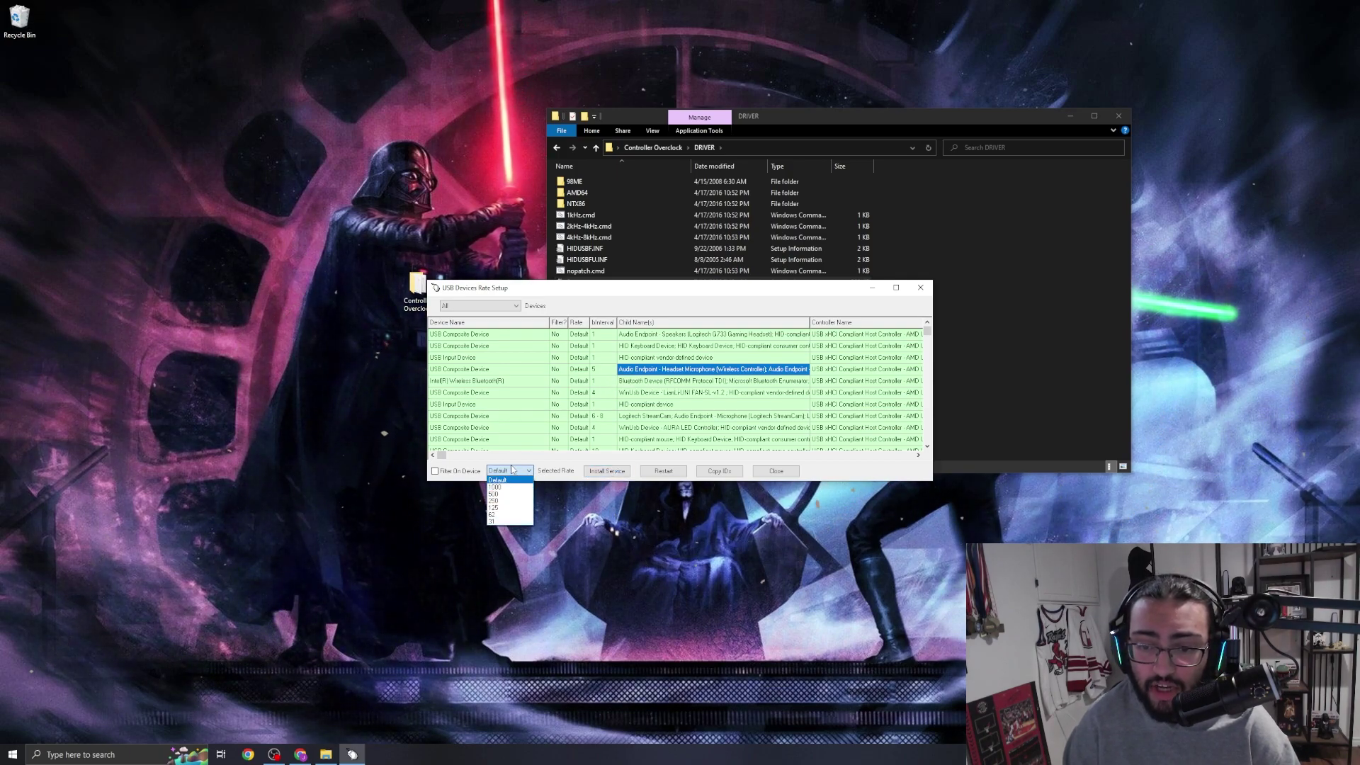
click(510, 488)
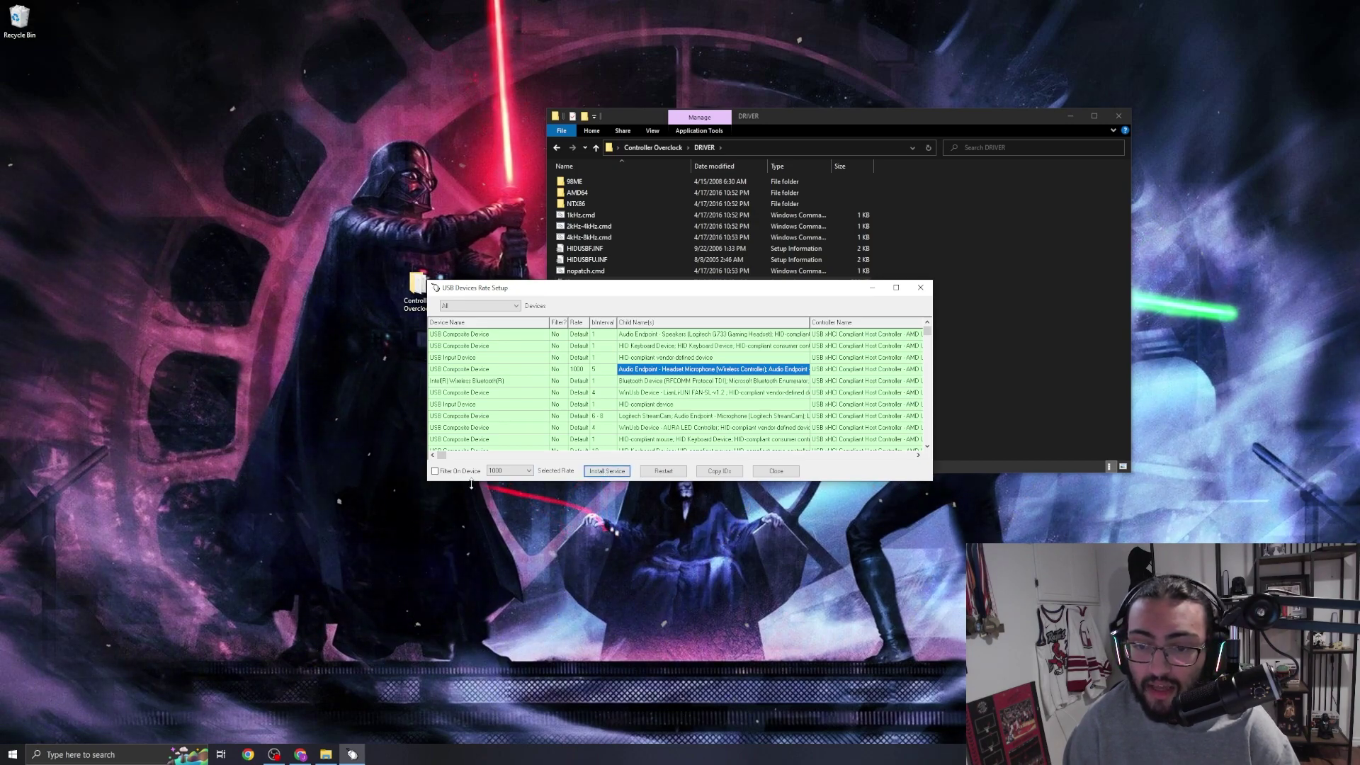
click(453, 472)
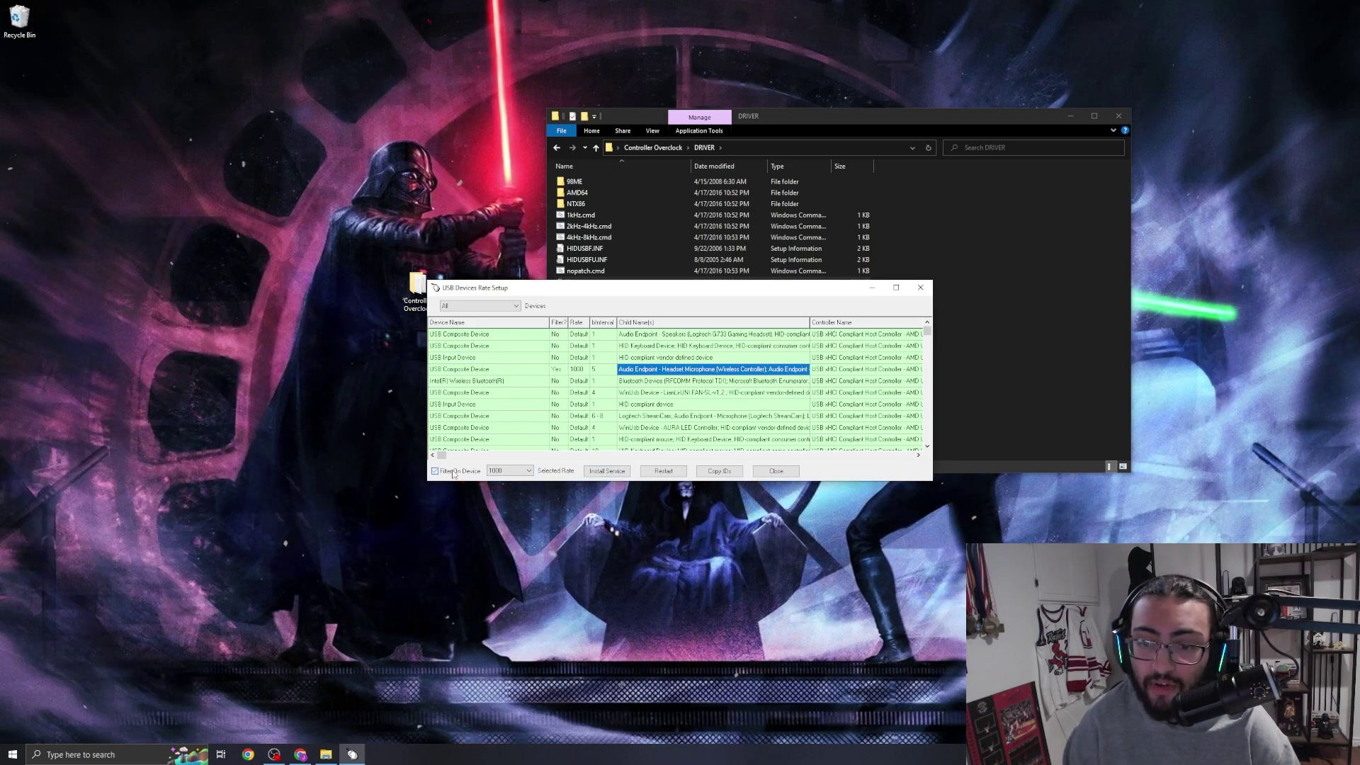
click(607, 472)
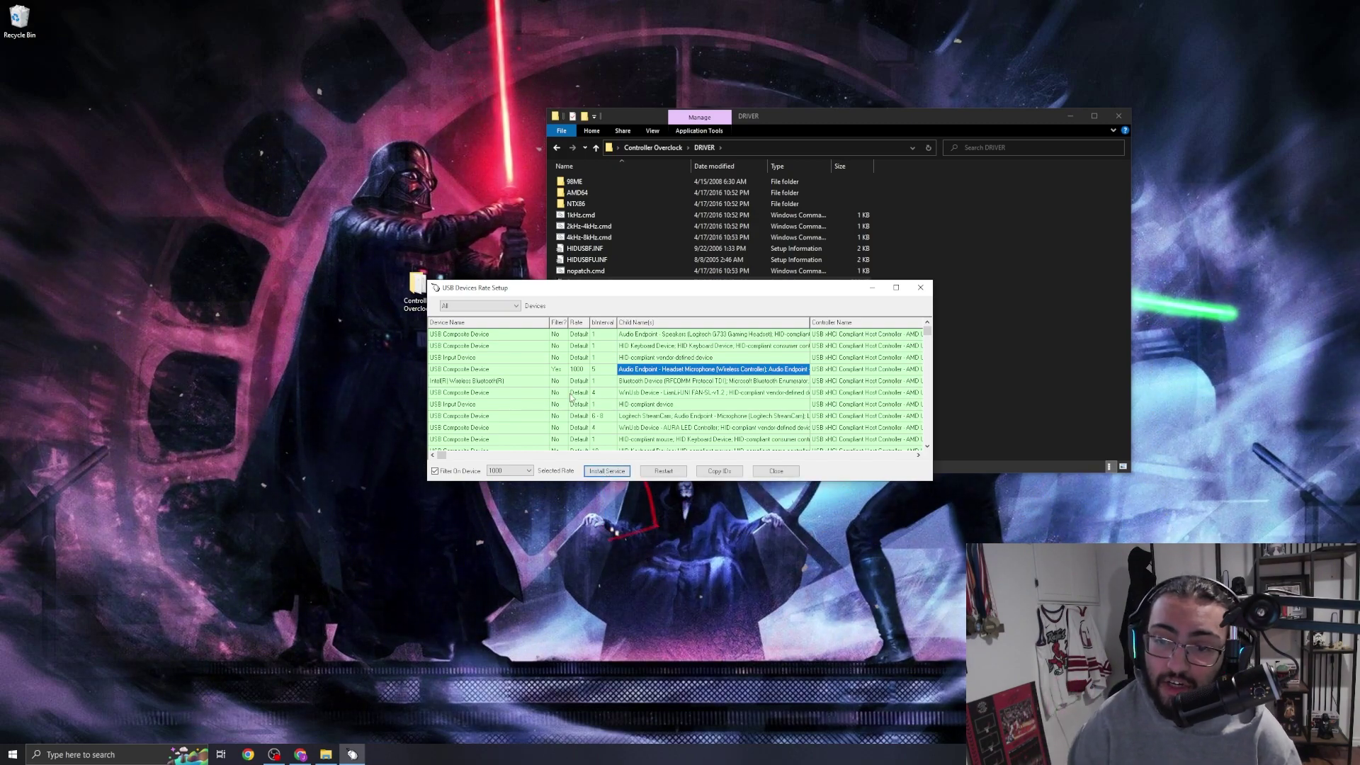
Step: Check the polling interval of the Wireless Controller device while unplugging and reconnecting it
click(595, 373)
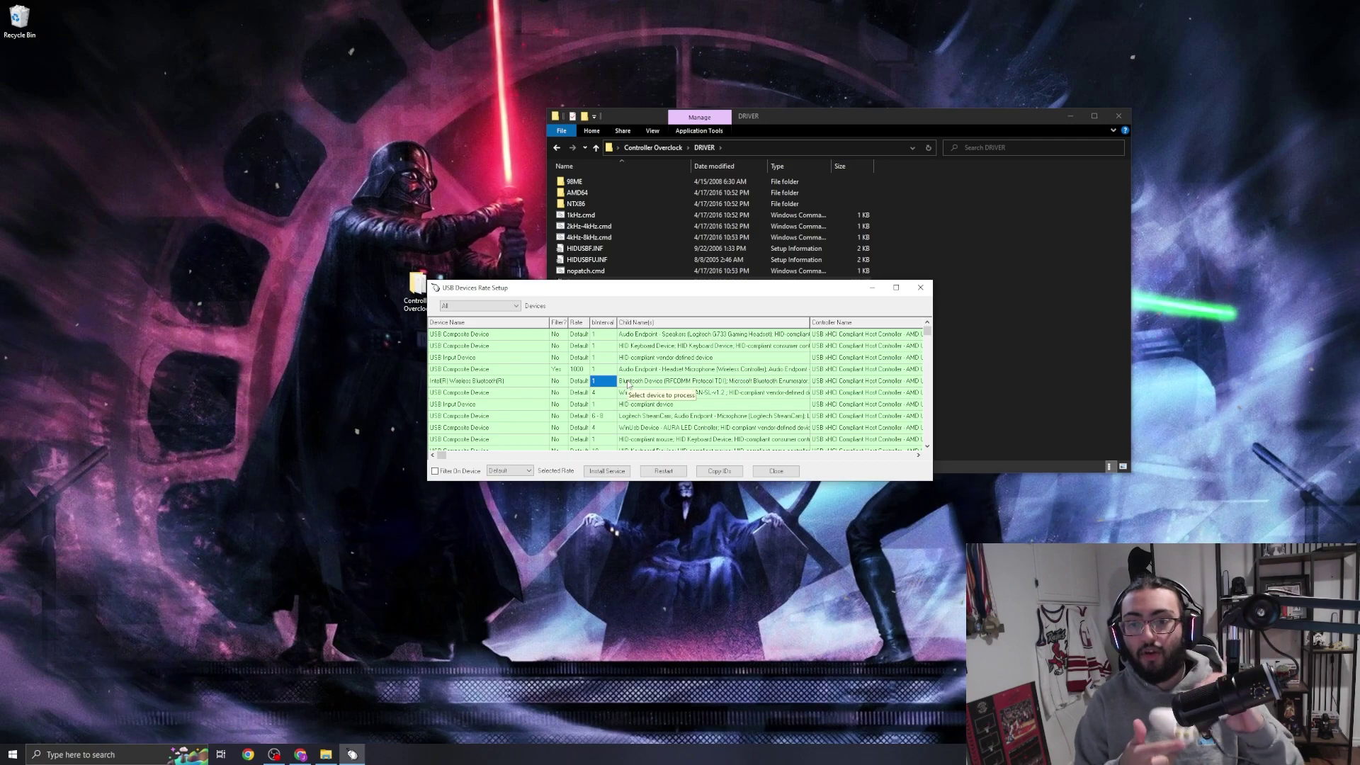
click(605, 370)
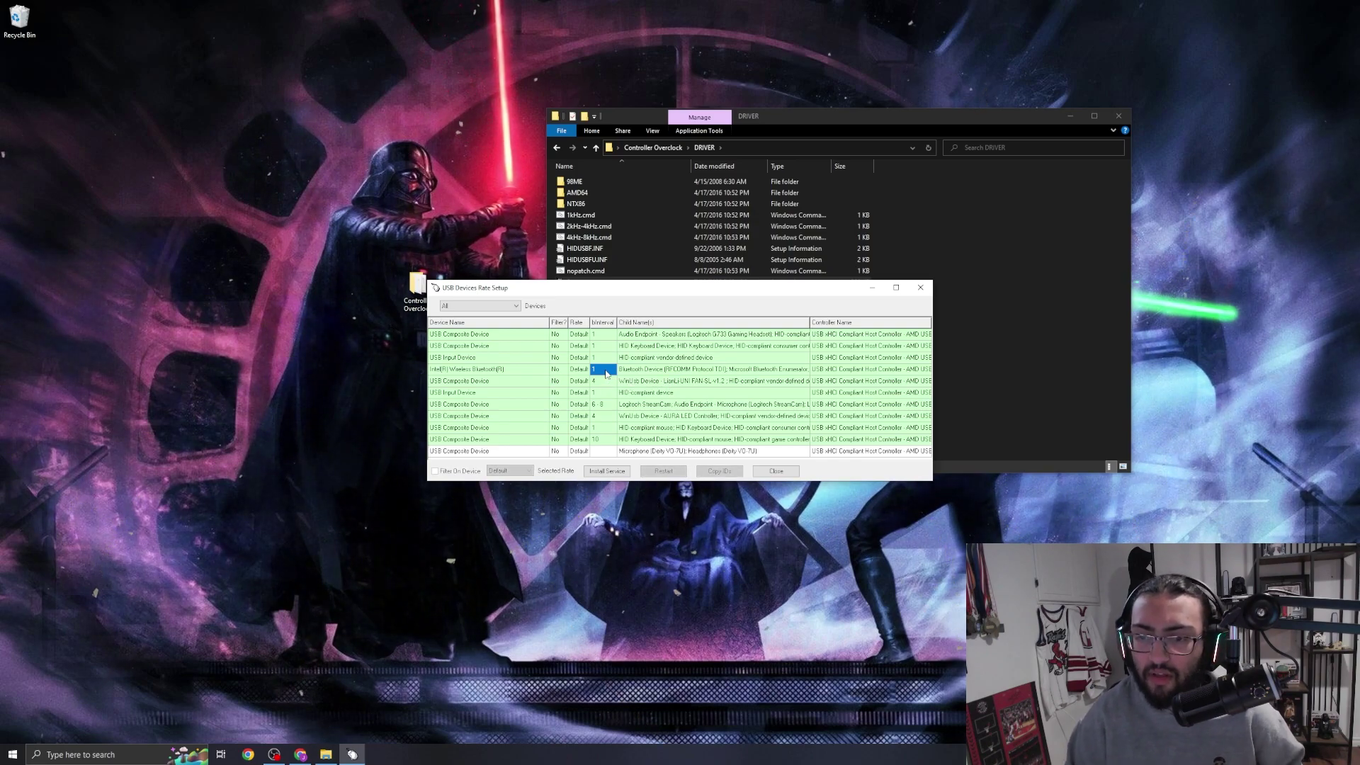
click(617, 368)
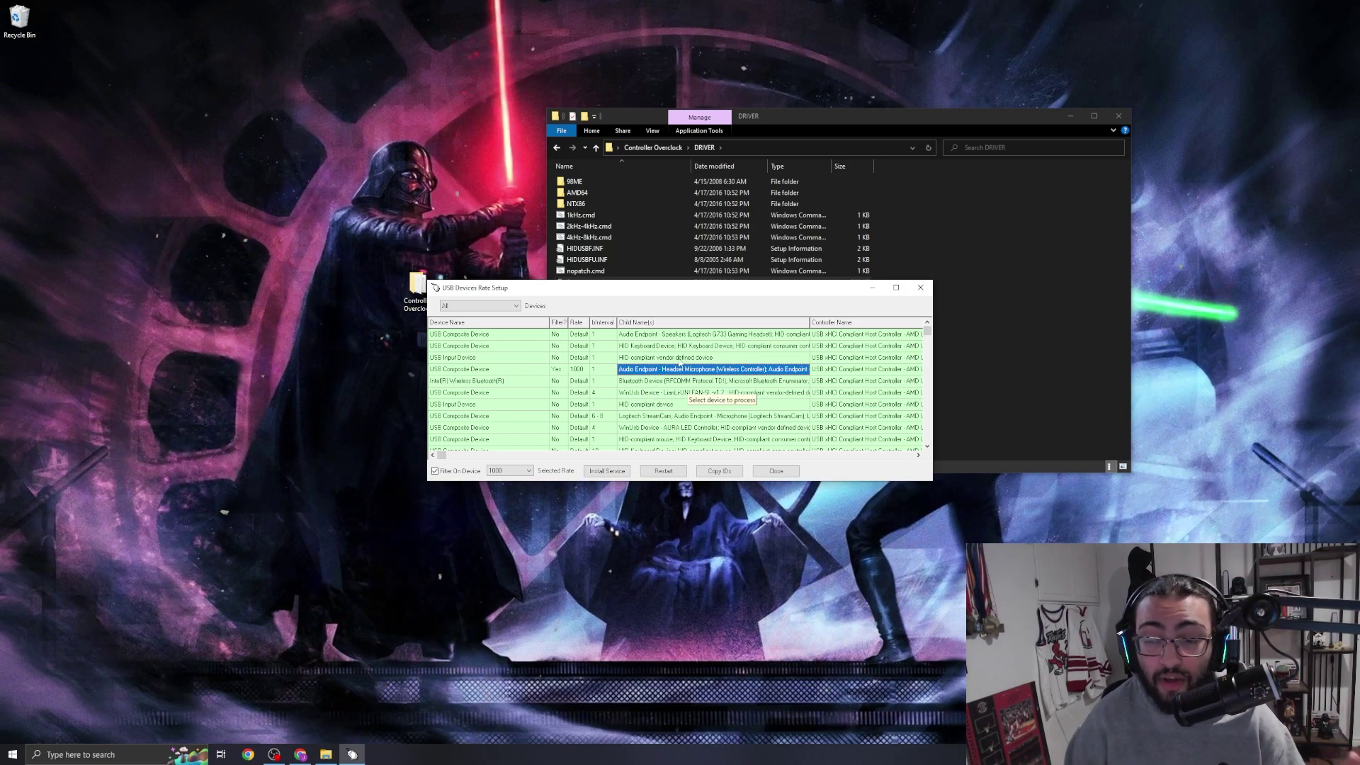
Step: Remove the filter from the Wireless Controller, set its rate to Default, install the service and try to restart the device
click(556, 369)
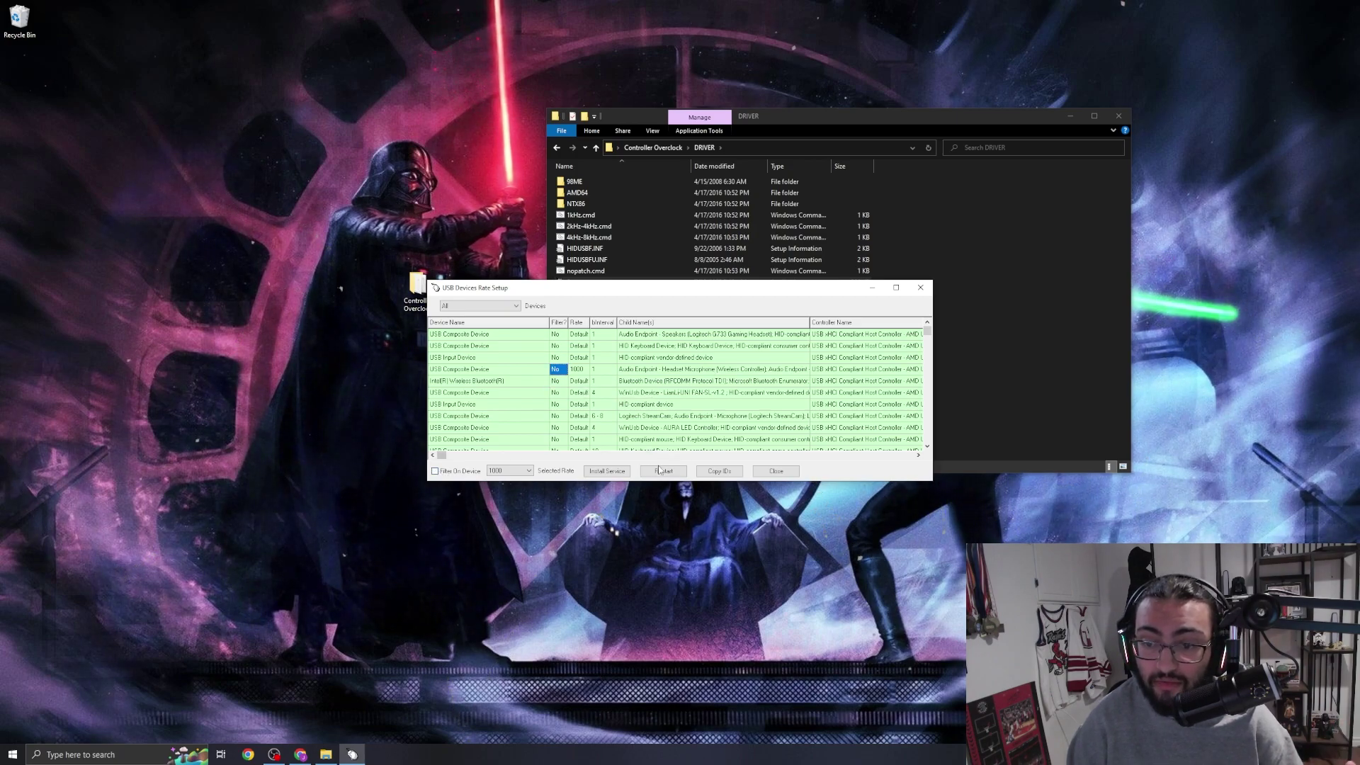
click(510, 471)
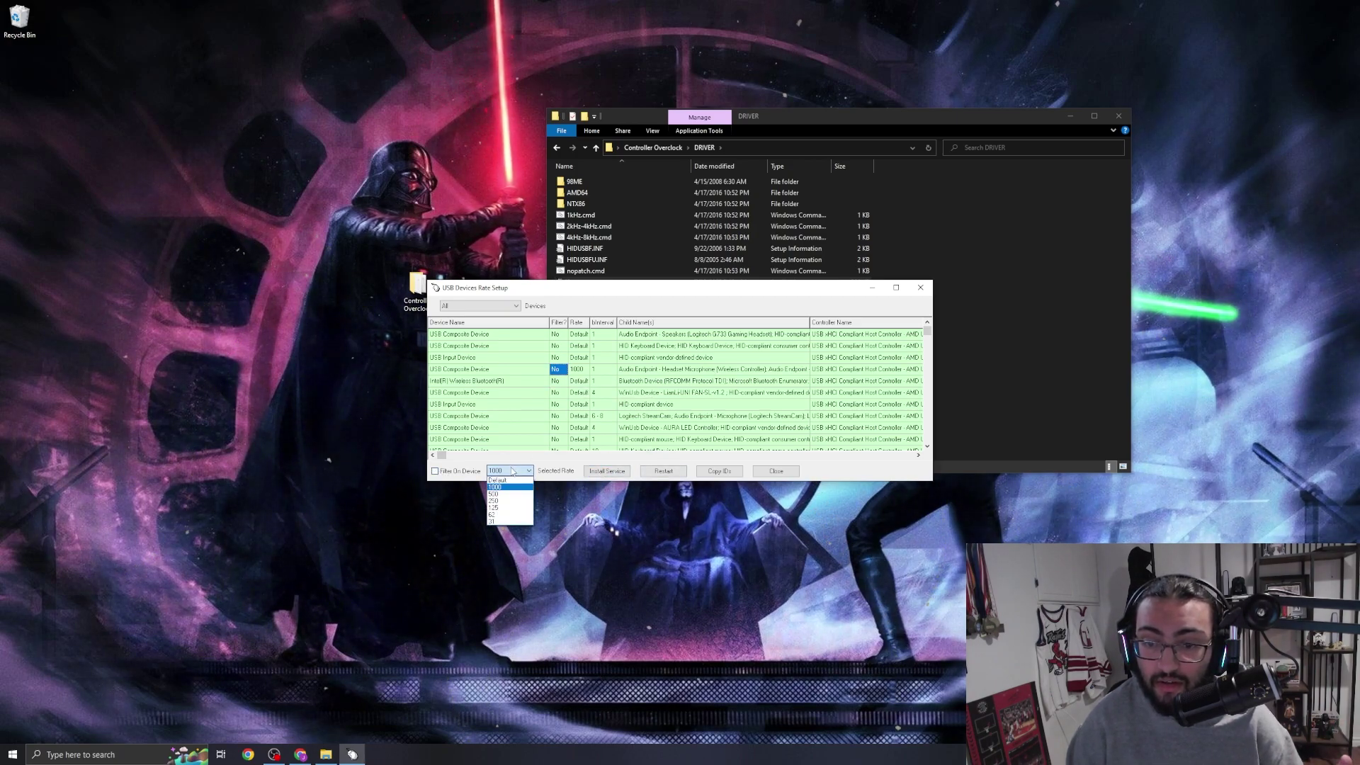
click(504, 481)
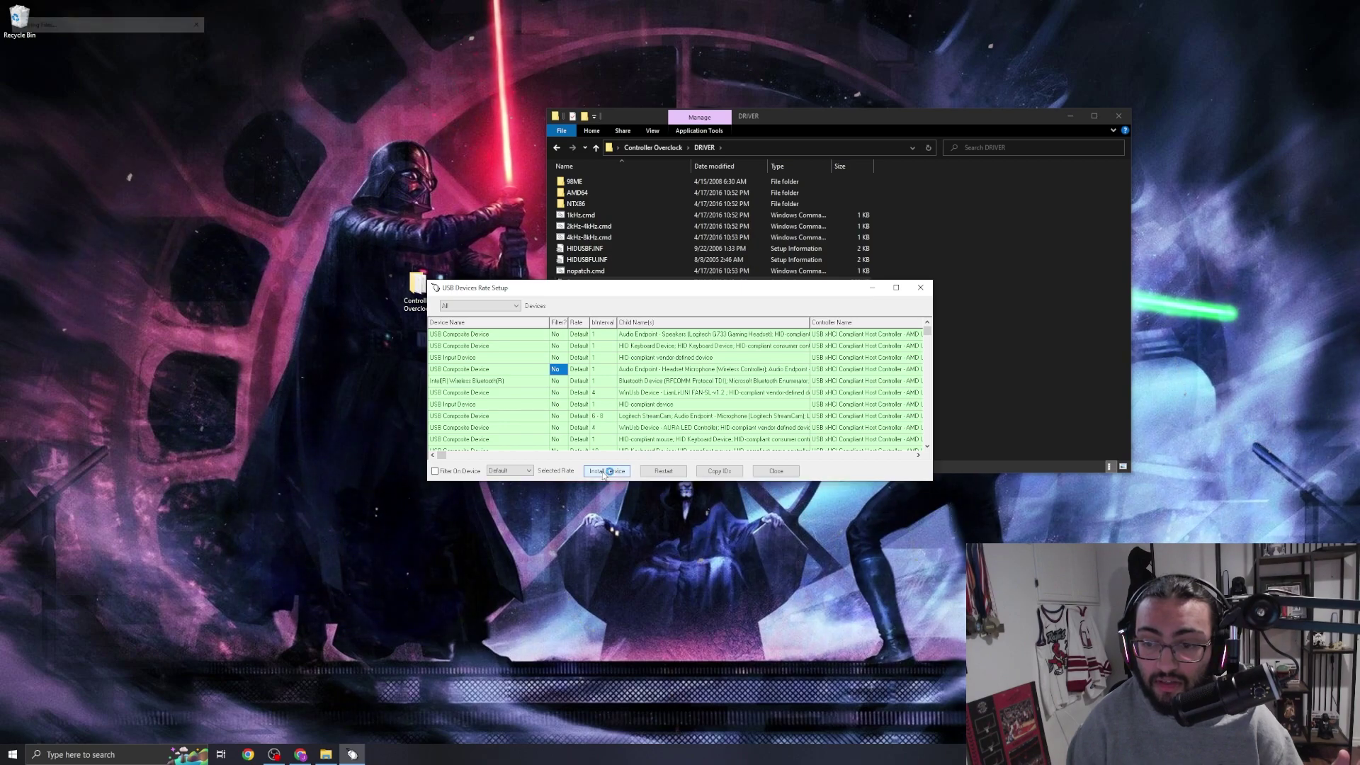
click(653, 473)
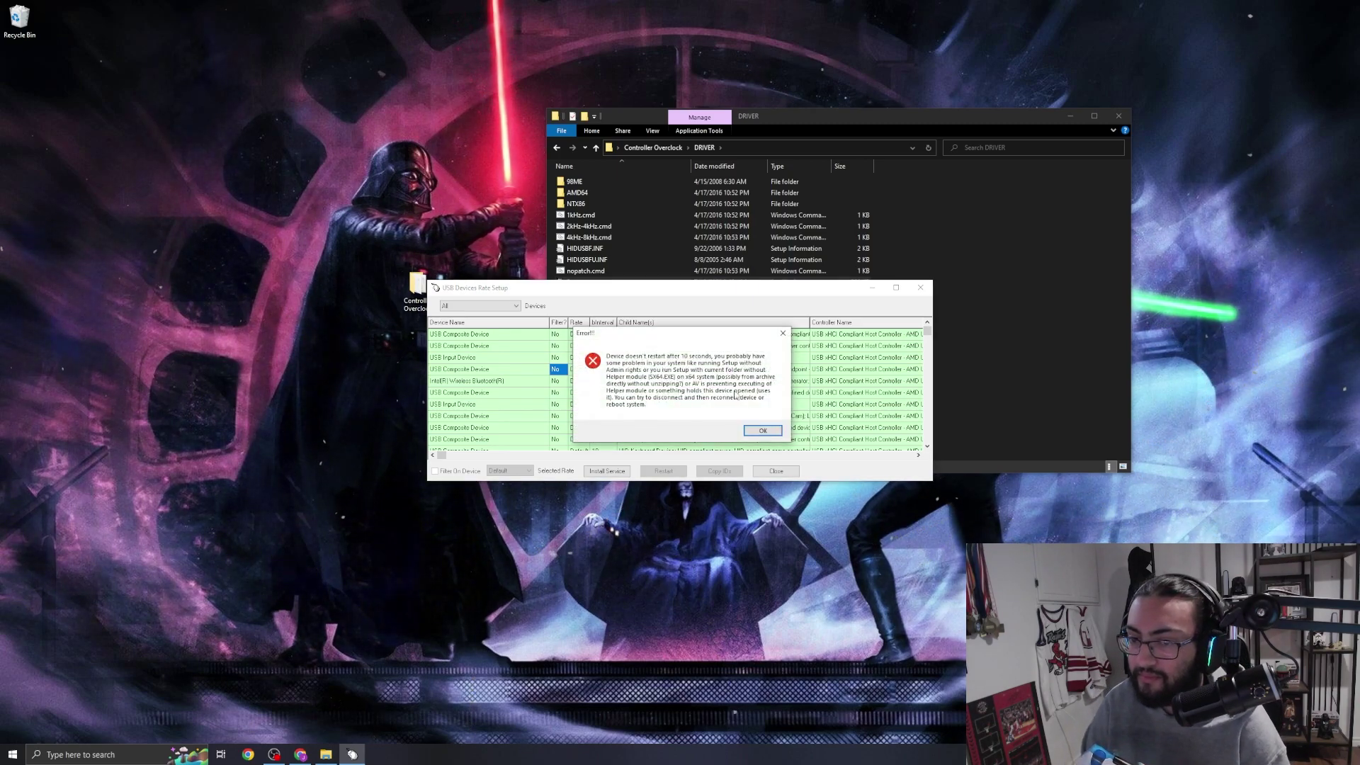
click(764, 429)
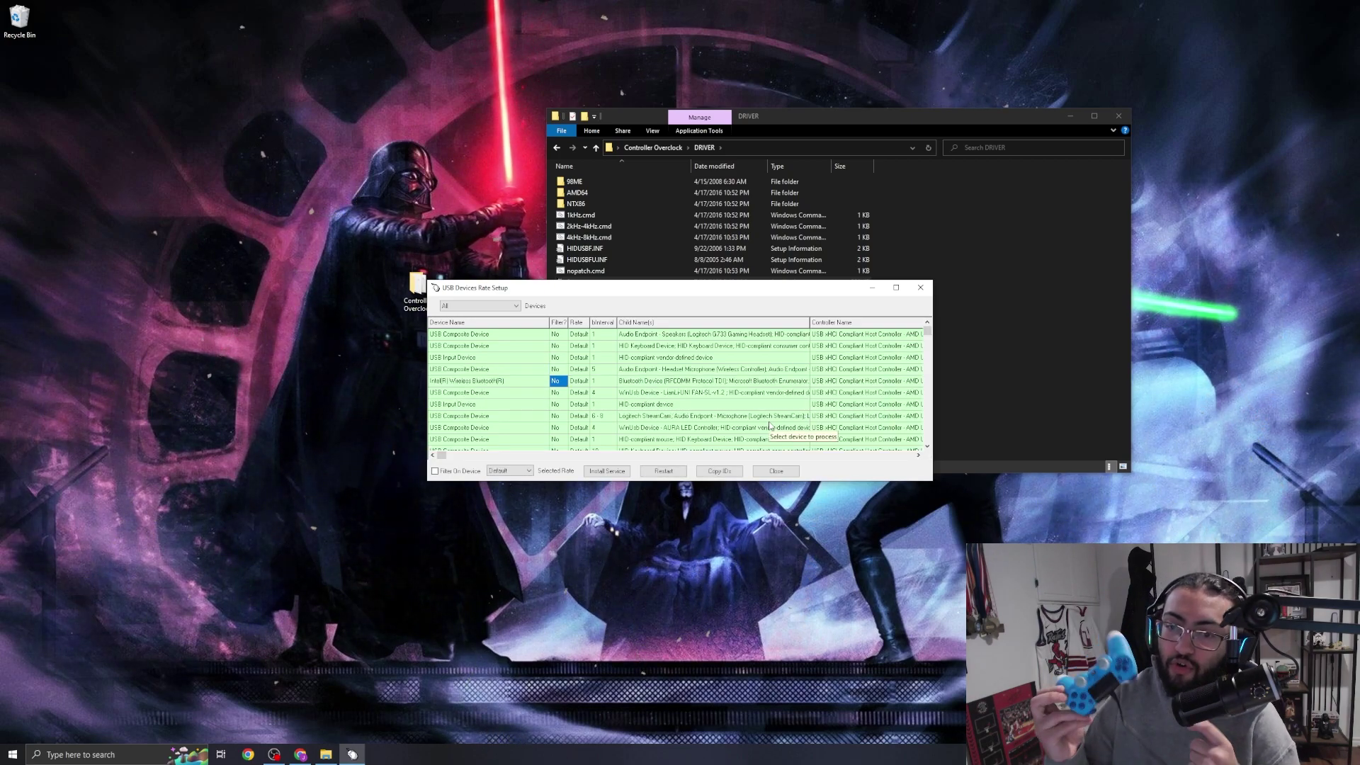
Step: Set the reconnected Wireless Controller's rate to 1000 and install the service
click(665, 370)
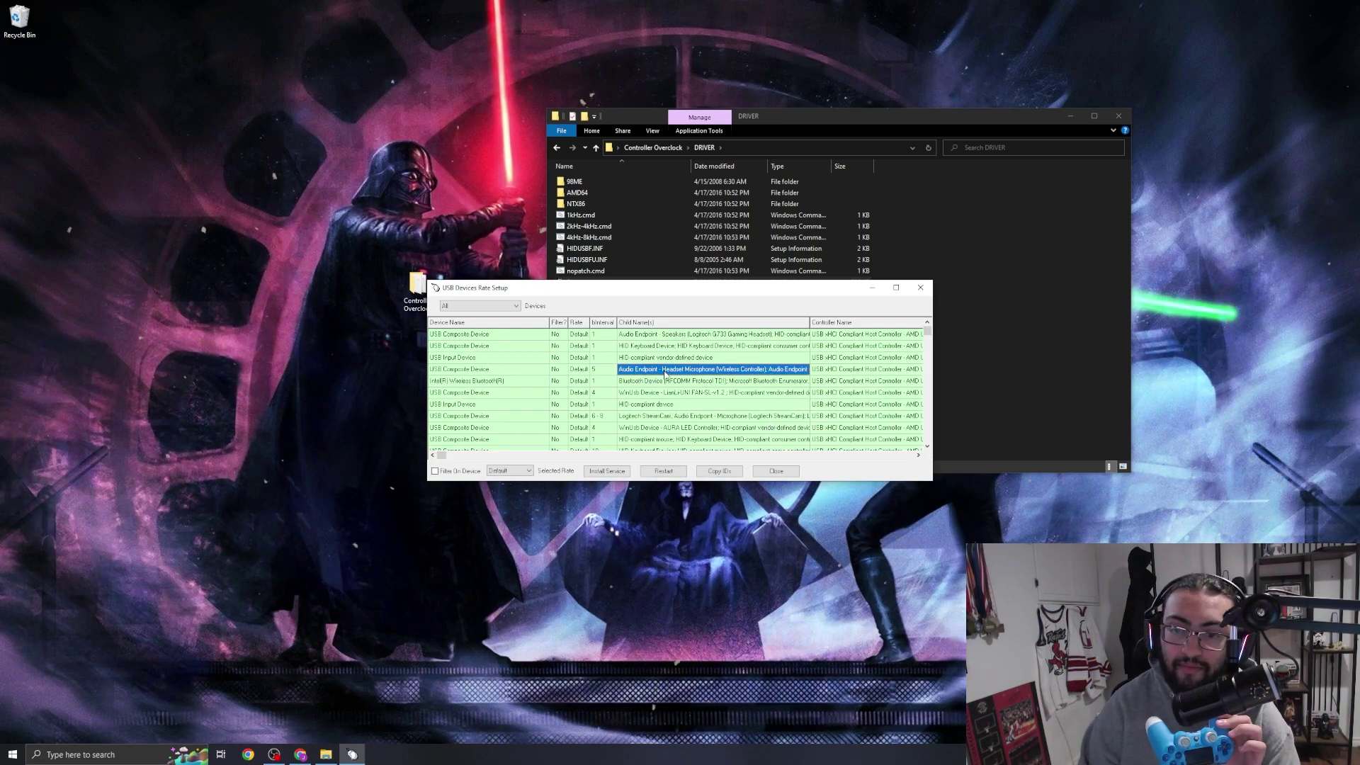
click(609, 471)
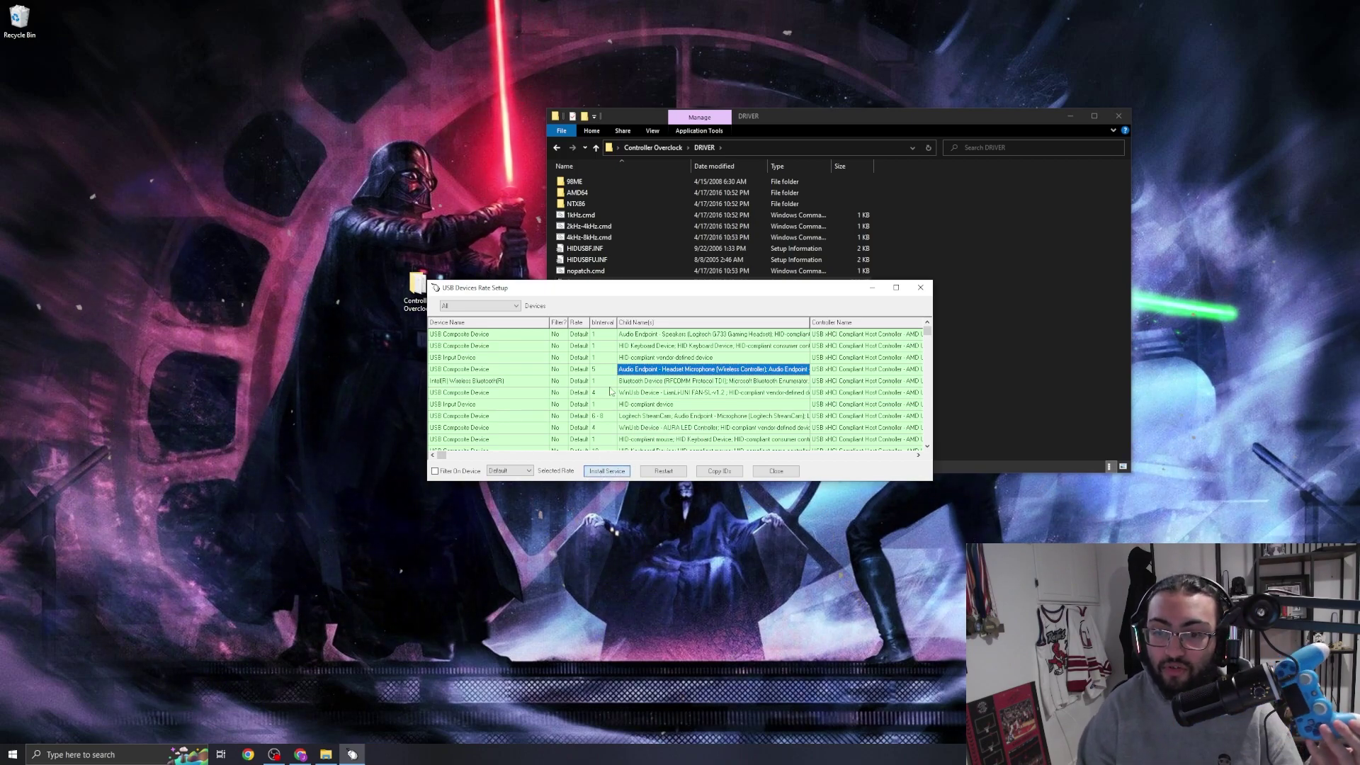
click(509, 471)
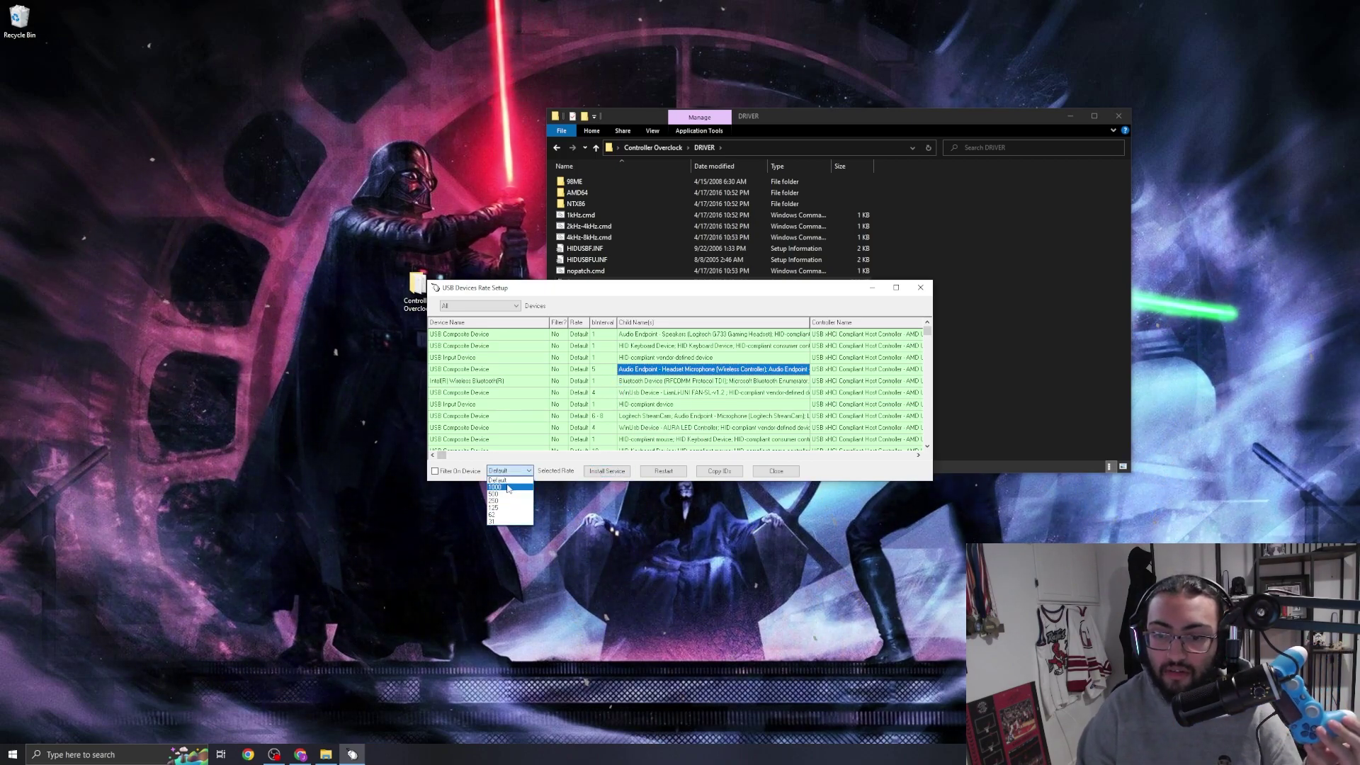
click(504, 485)
click(509, 471)
click(499, 513)
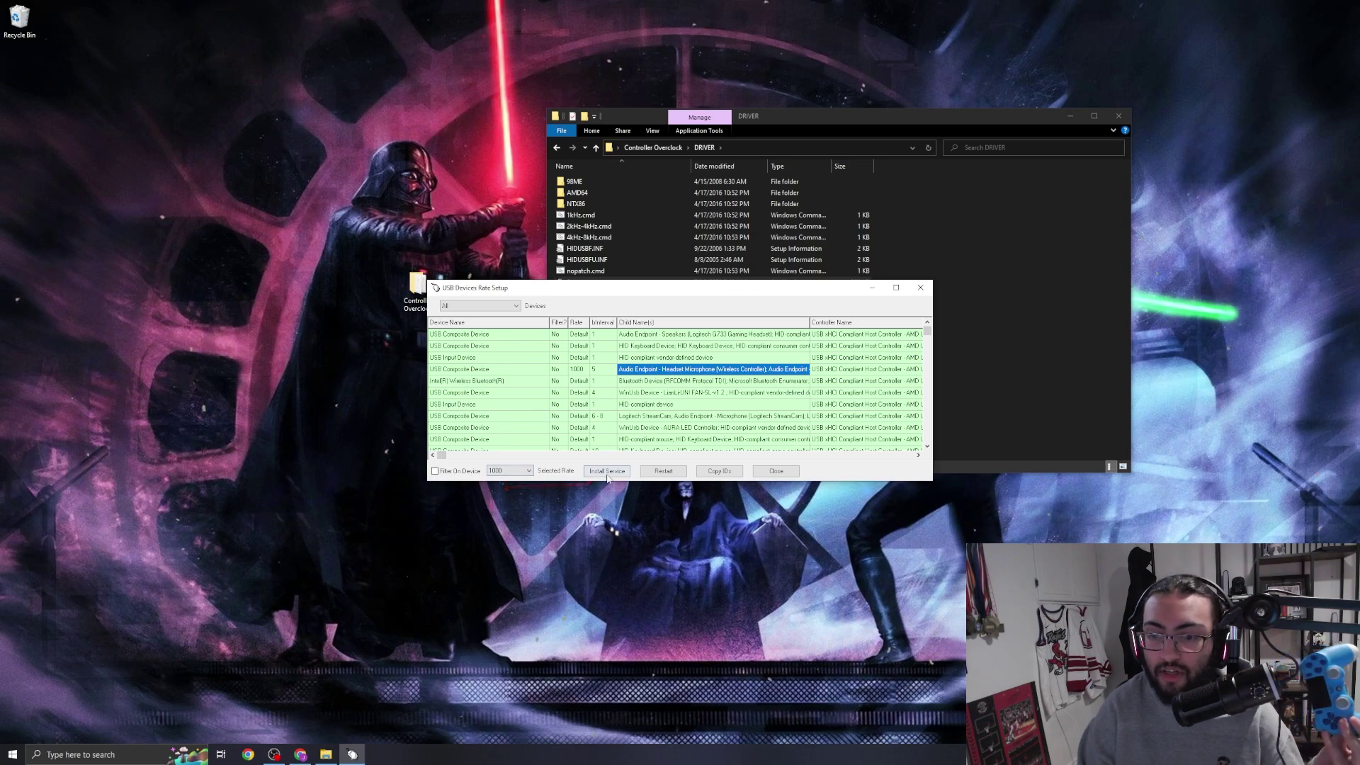
key(Return)
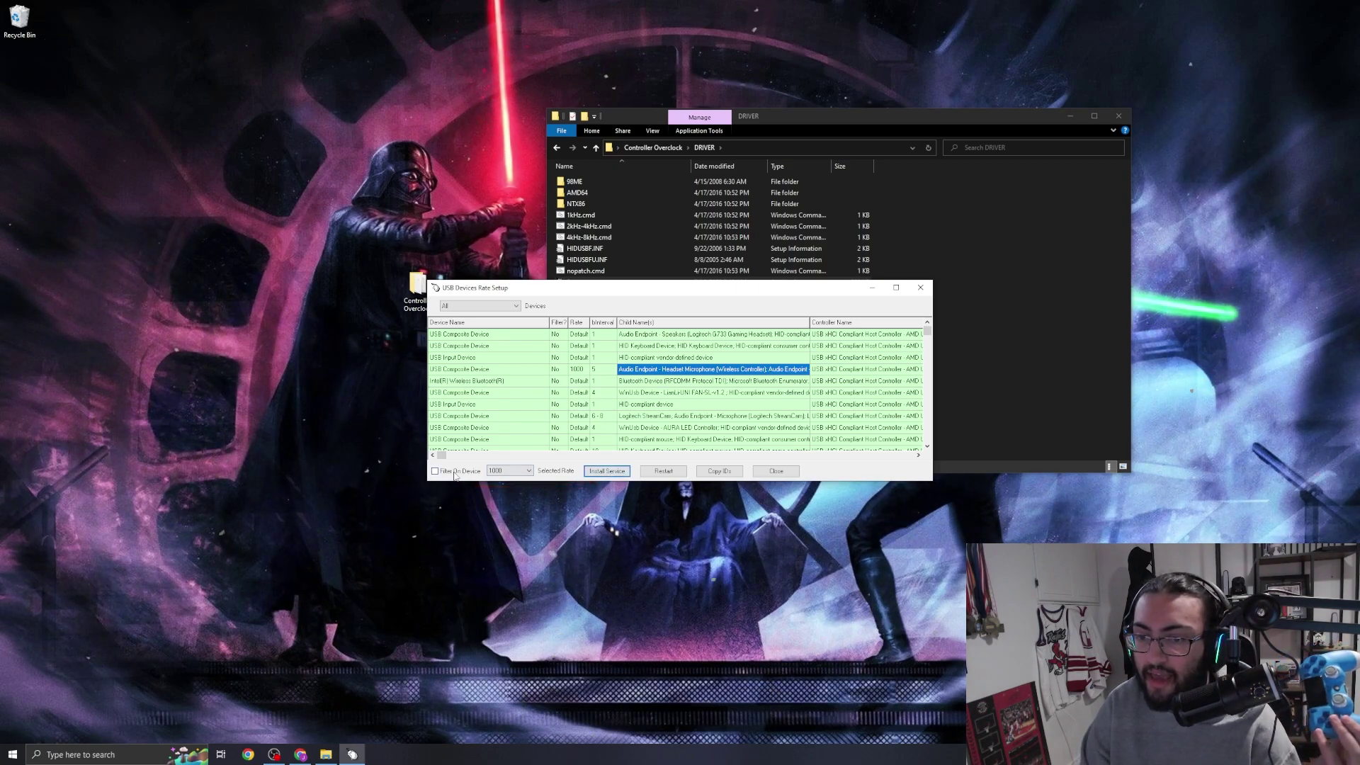